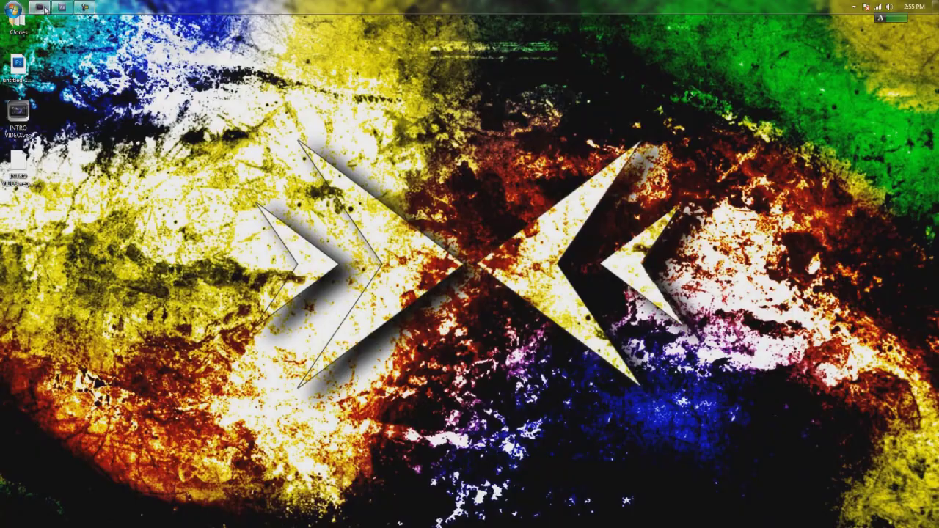
Bring the INTRO VIDEO project back on screen and play a few seconds of it.
left_click(59, 7)
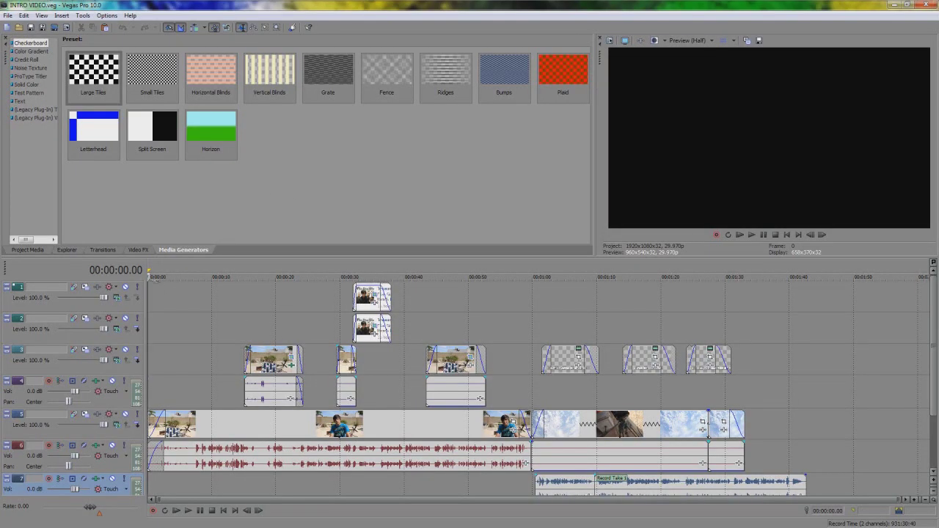
key("space")
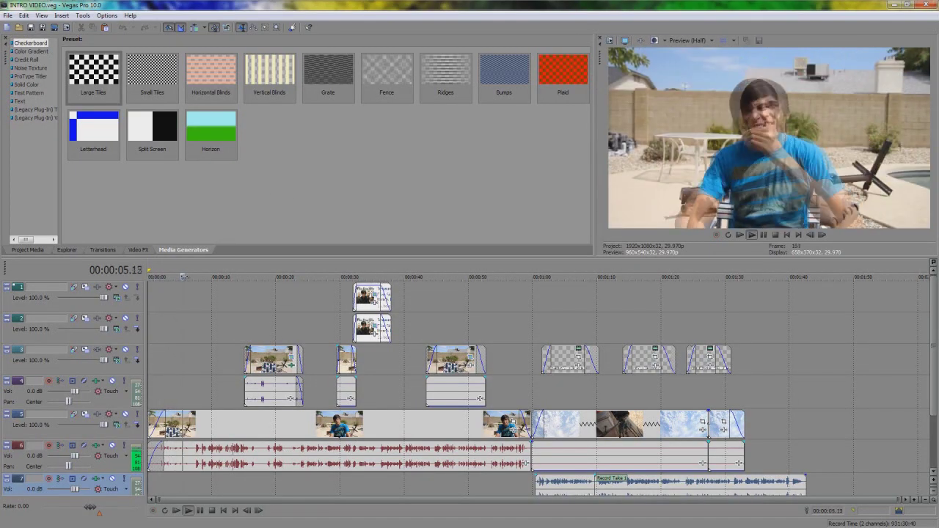
key("space")
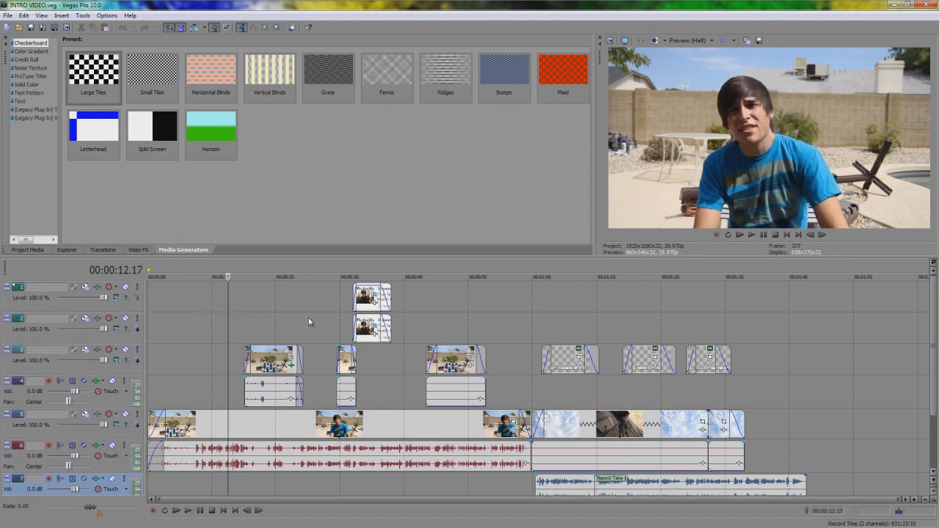
Scrub the timeline between about 15 and 48 seconds, settling near 19.27 seconds.
left_click(319, 301)
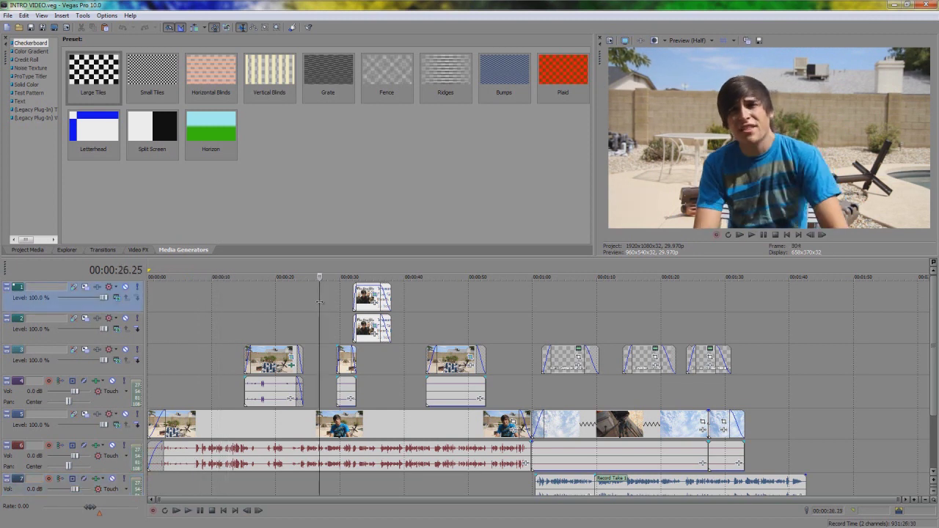
left_click(274, 311)
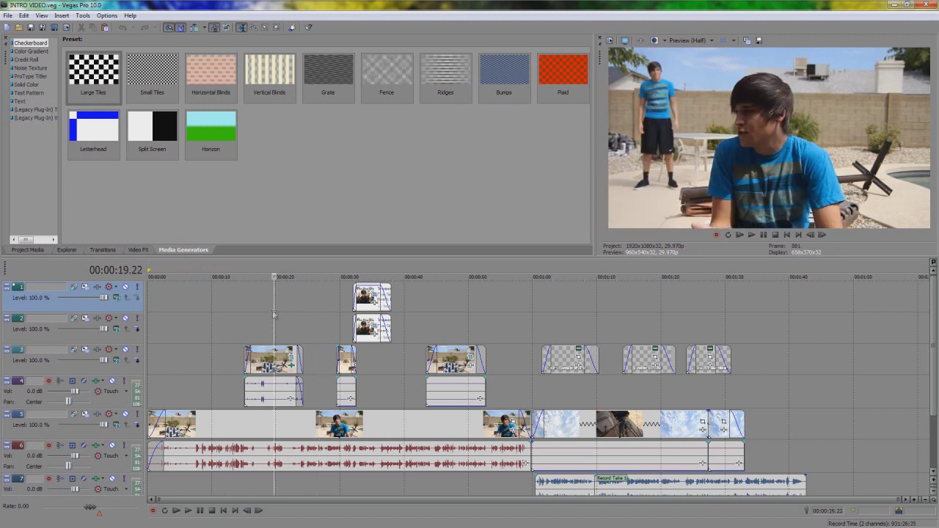
left_click(246, 308)
left_click(270, 313)
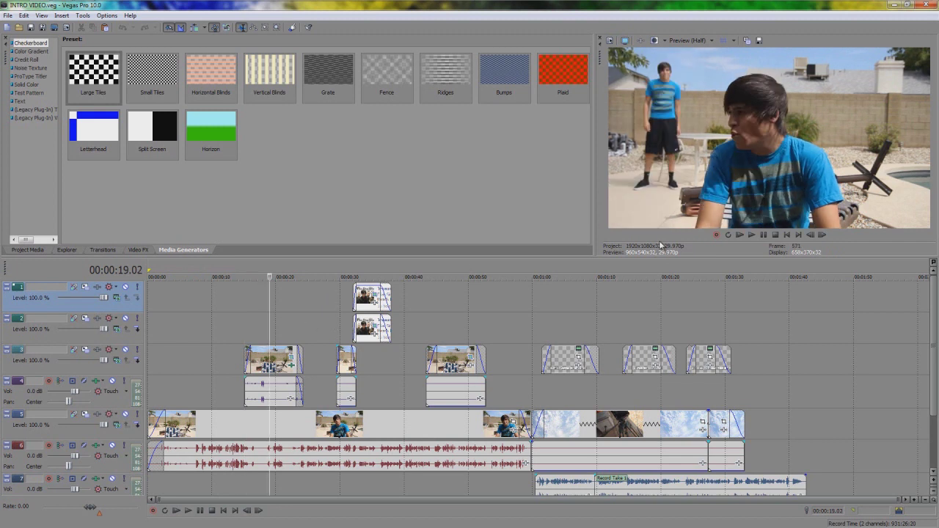
left_click(345, 324)
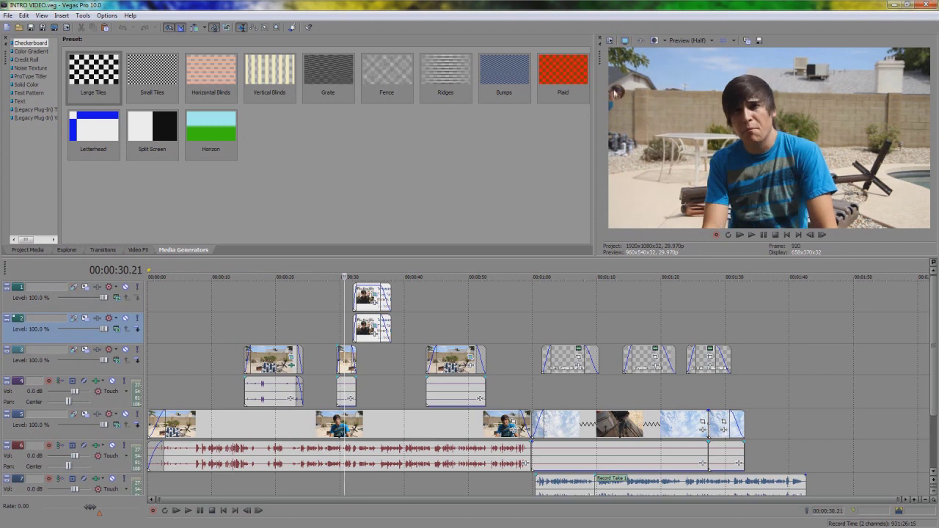
left_click(458, 320)
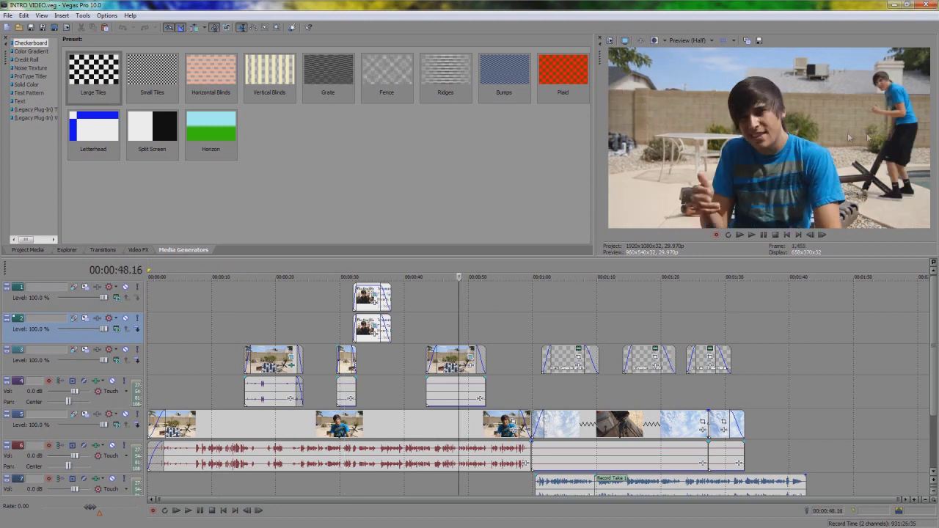
left_click(277, 326)
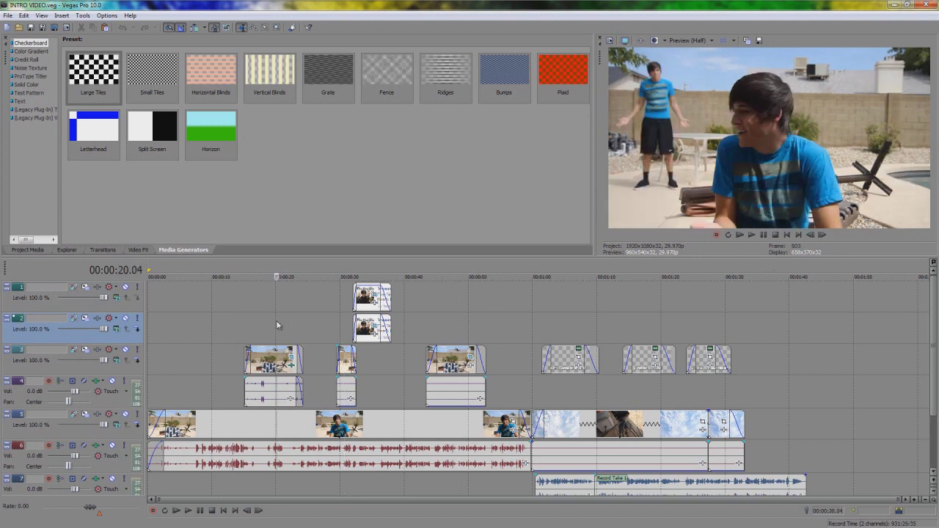
left_click(251, 319)
left_click(242, 317)
left_click(275, 317)
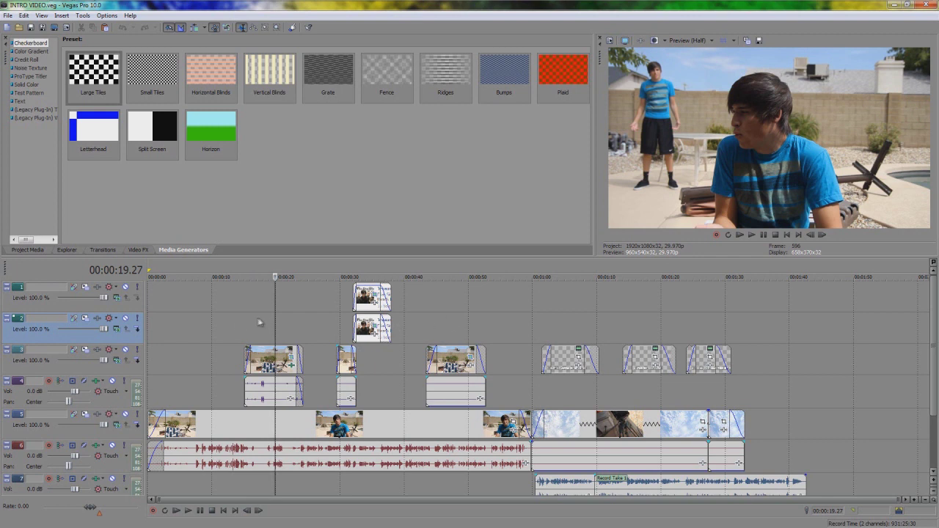
Scrub the clone shots between 17 and 48 seconds again, ending near 17.23 seconds.
left_click(259, 319)
left_click(458, 316)
left_click(347, 317)
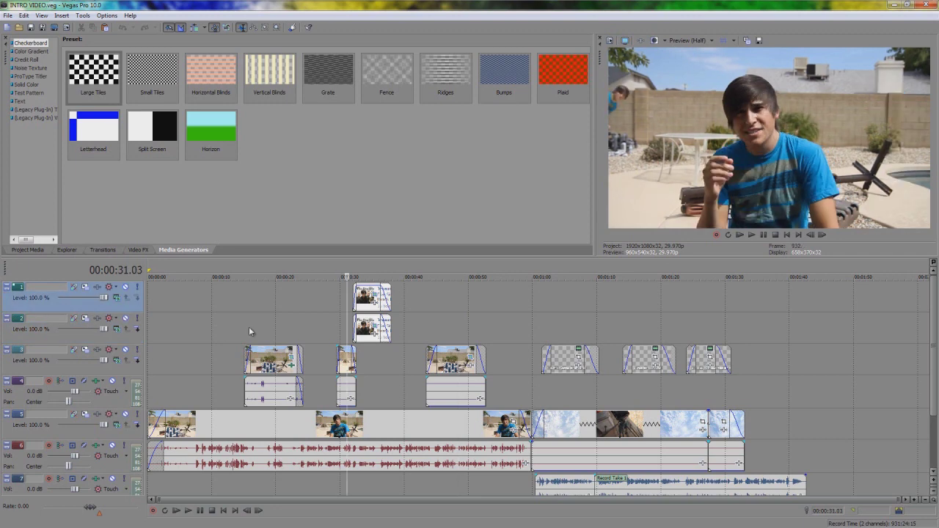
left_click(284, 322)
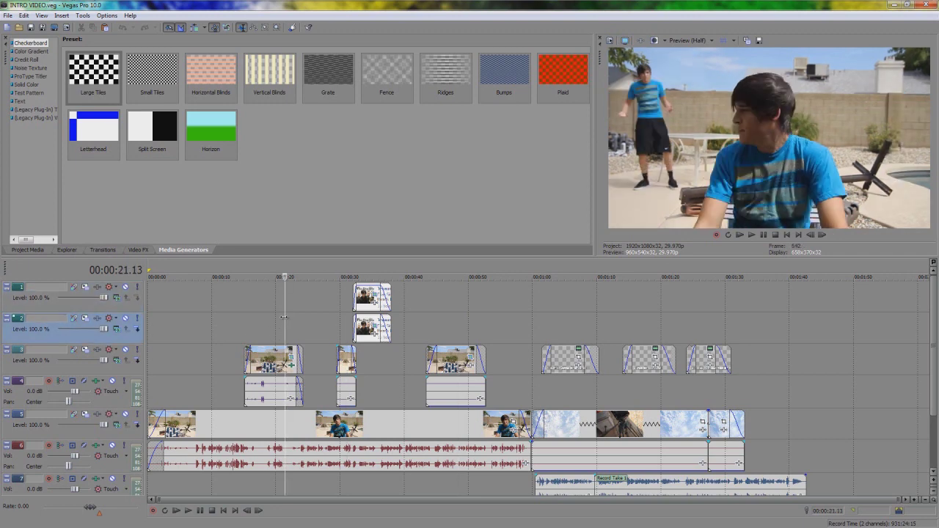
left_click(269, 332)
left_click(261, 325)
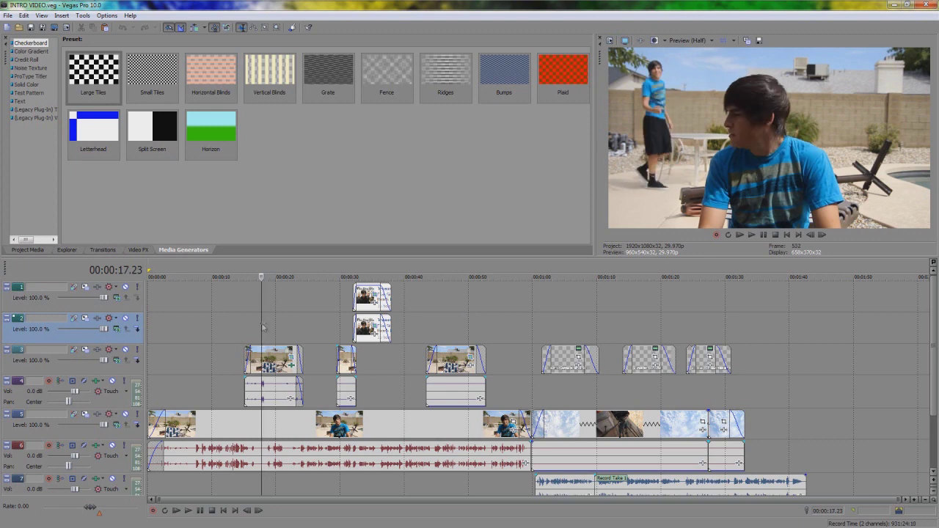
Create a new untitled project from the default 1920x1080, 29.970 fps template.
left_click(8, 16)
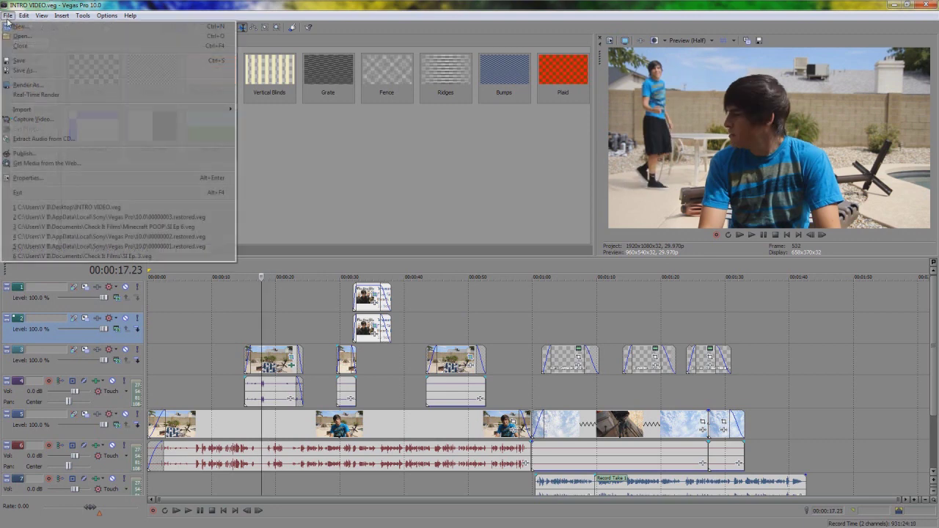
left_click(18, 27)
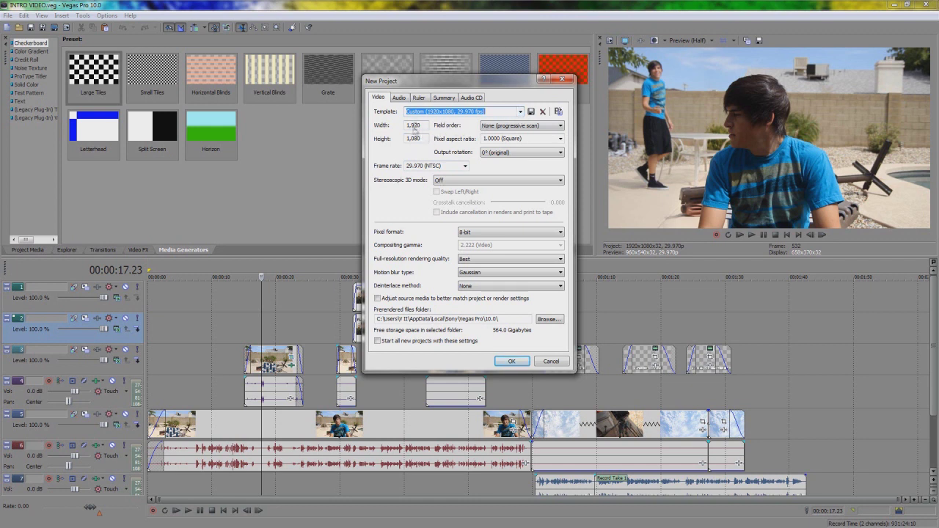
left_click(508, 362)
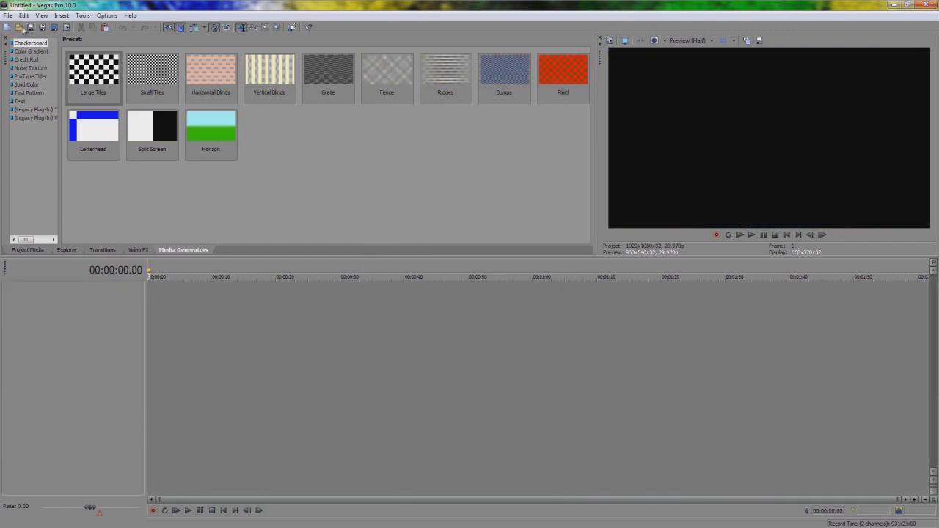
left_click(6, 17)
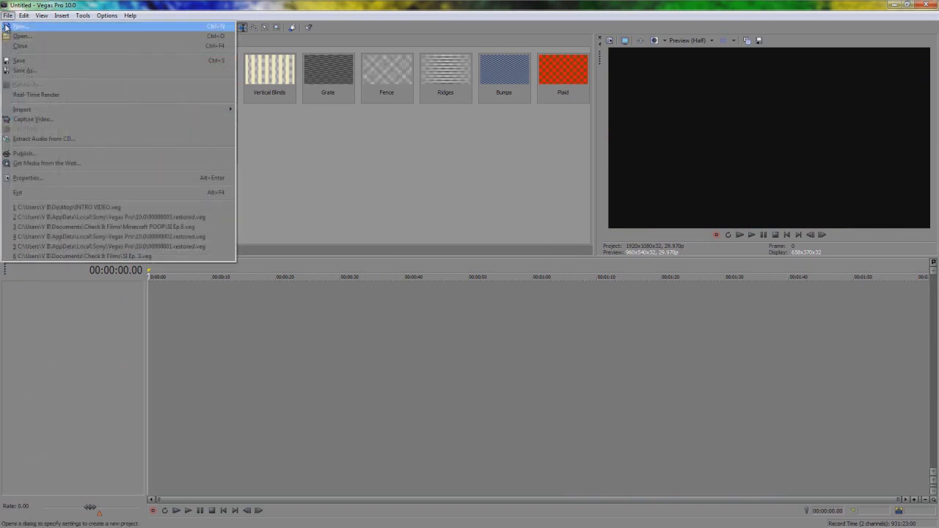
left_click(338, 146)
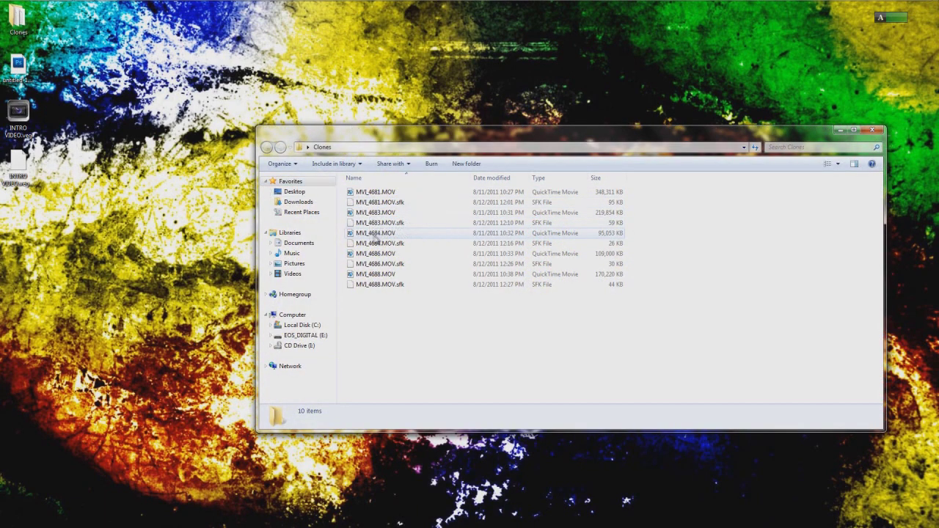
Drag MVI_4681.MOV from the Clones folder onto the empty Vegas timeline as video and audio tracks.
left_click(374, 191)
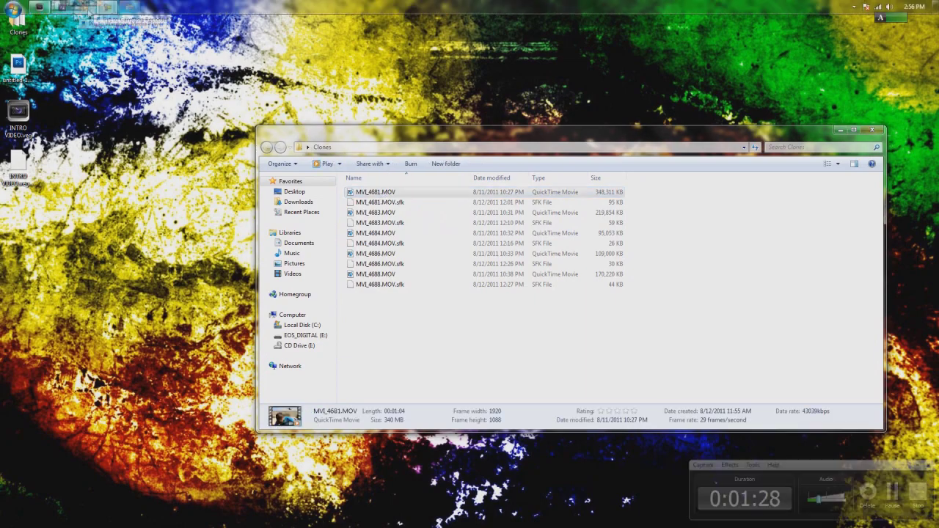
left_click(84, 6)
left_click_drag(242, 317, 133, 320)
left_click_drag(198, 362, 260, 362)
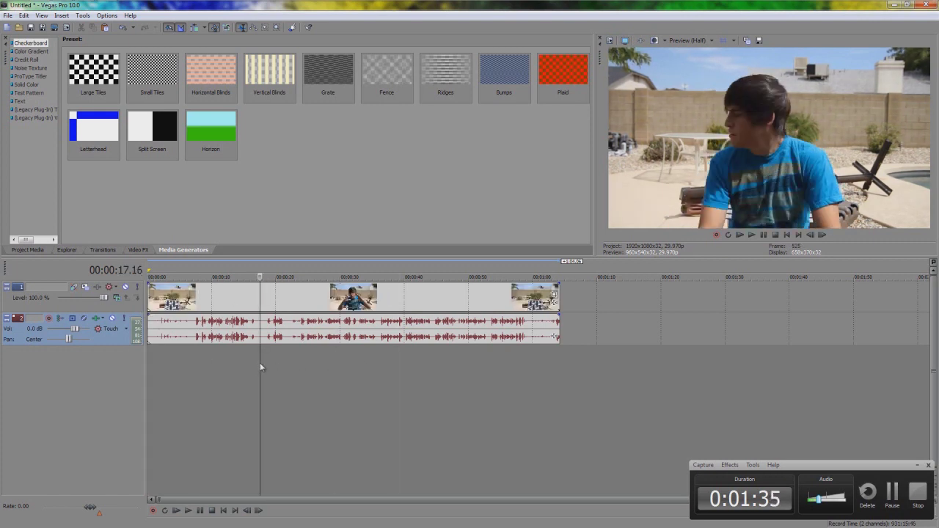
left_click(189, 361)
left_click(219, 365)
key("space")
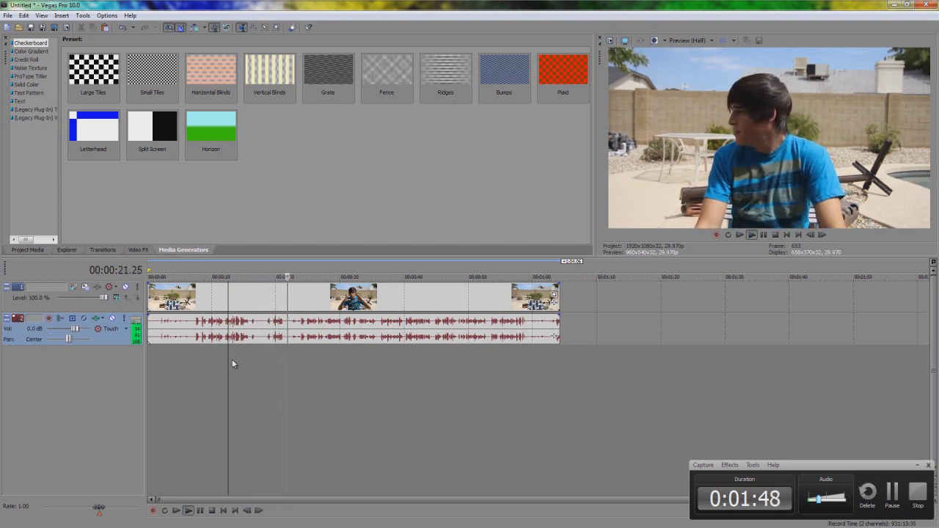
key("space")
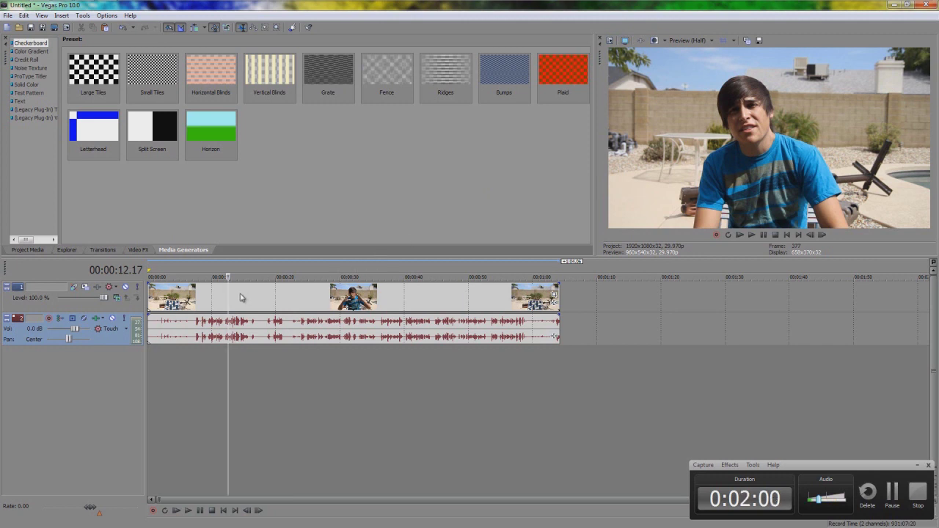
left_click_drag(228, 287, 225, 287)
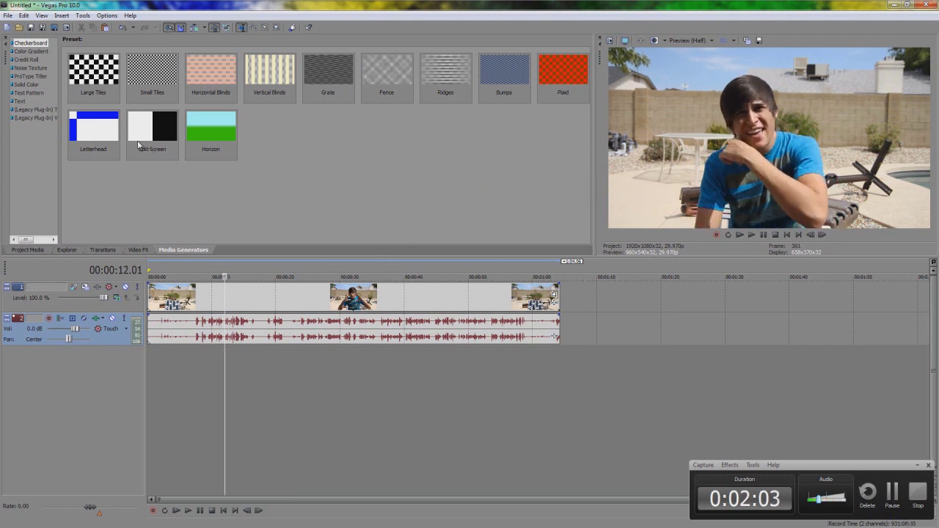
Drag MVI_4683.MOV onto the timeline above MVI_4681.MOV and select the new clip.
left_click(894, 6)
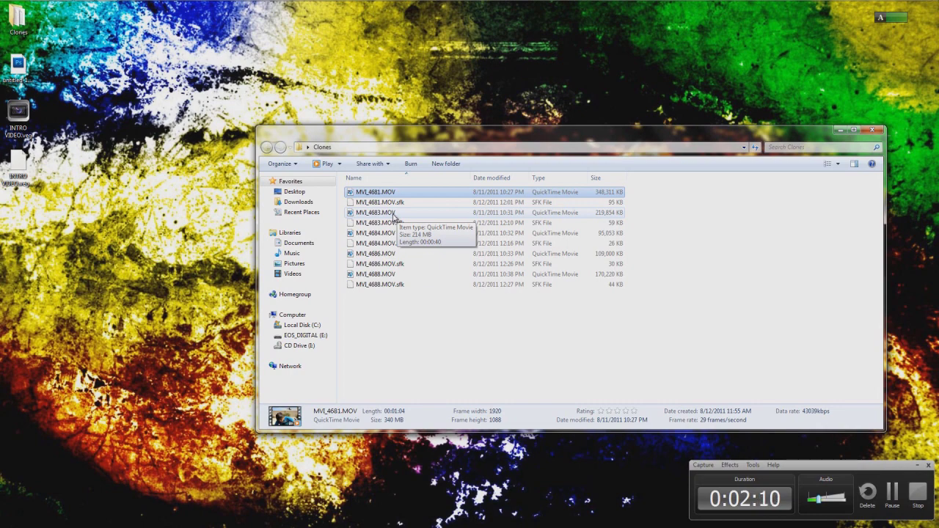
left_click_drag(394, 215, 213, 290)
left_click(336, 304)
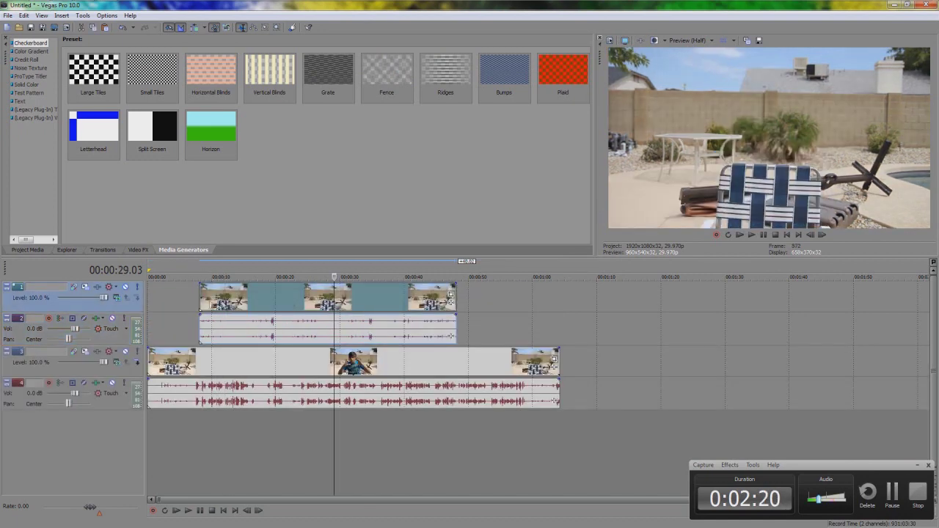
Trim the start of the MVI_4683 clip, preview it, and slide it earlier.
left_click_drag(200, 298, 345, 295)
key("space")
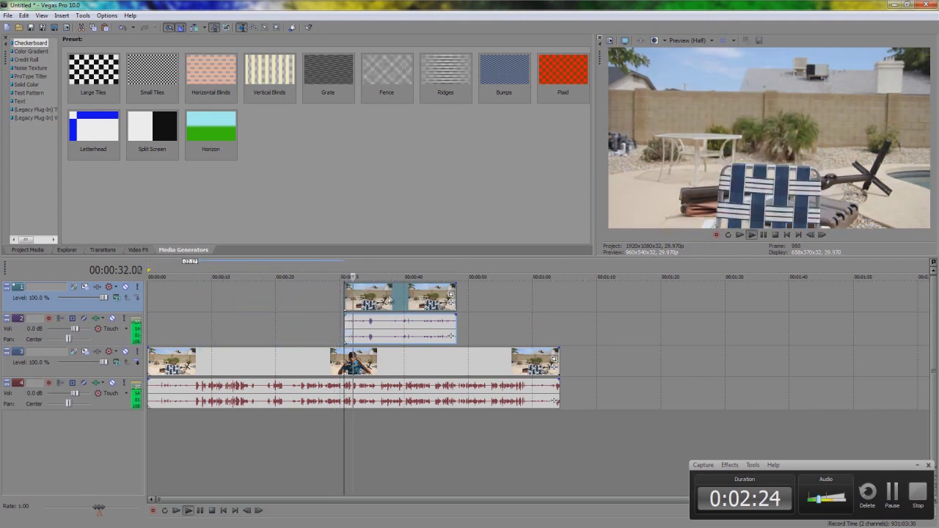
key("space")
left_click_drag(371, 301, 314, 301)
Preview from about 14.22 seconds and slide the clip pair to about 13.5 seconds.
left_click(251, 311)
scroll(308, 309, "up", 5)
left_click(490, 311)
key("space")
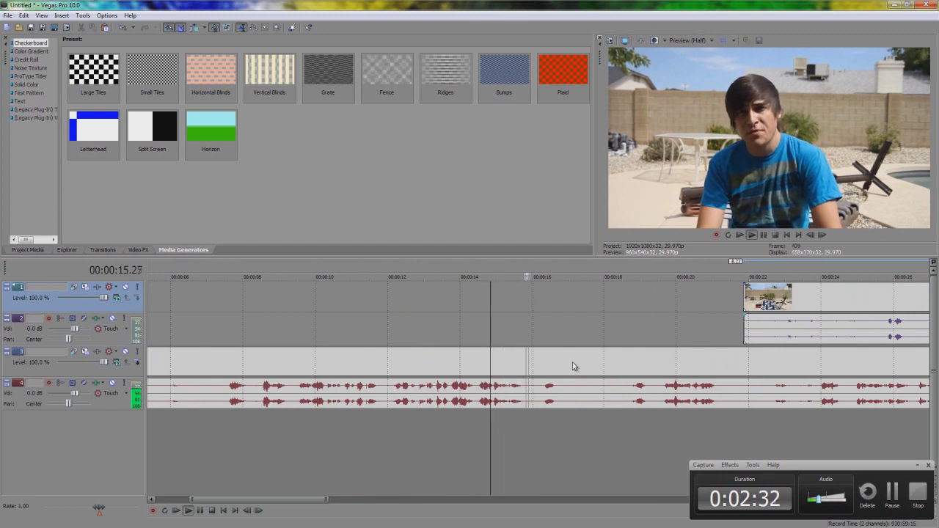
key("space")
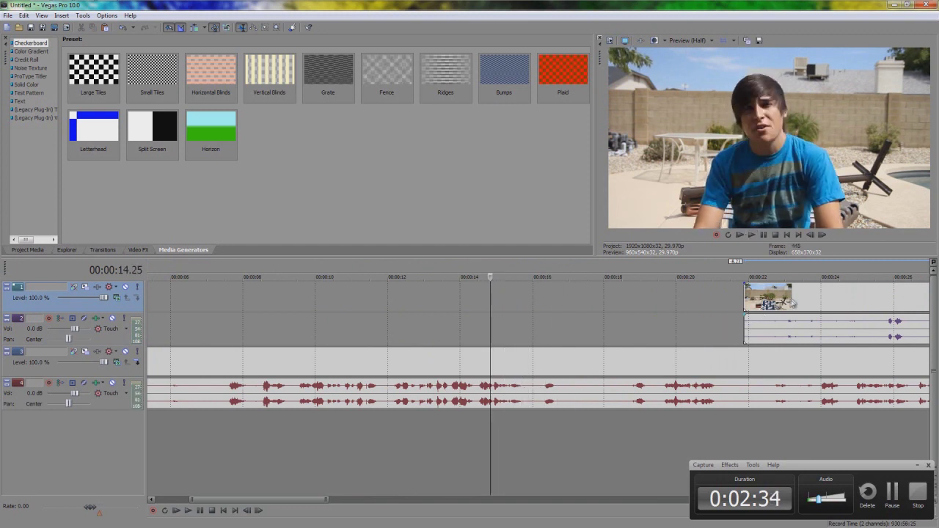
left_click_drag(793, 302, 481, 309)
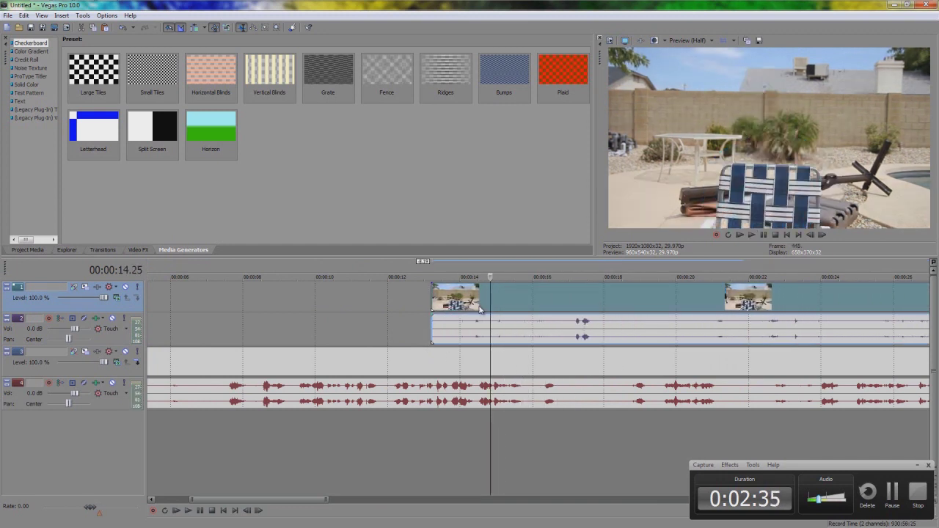
Preview from 00:00:17.01, nudge the clone video and audio slightly later, and check 14.27 and 17.23.
left_click(569, 300)
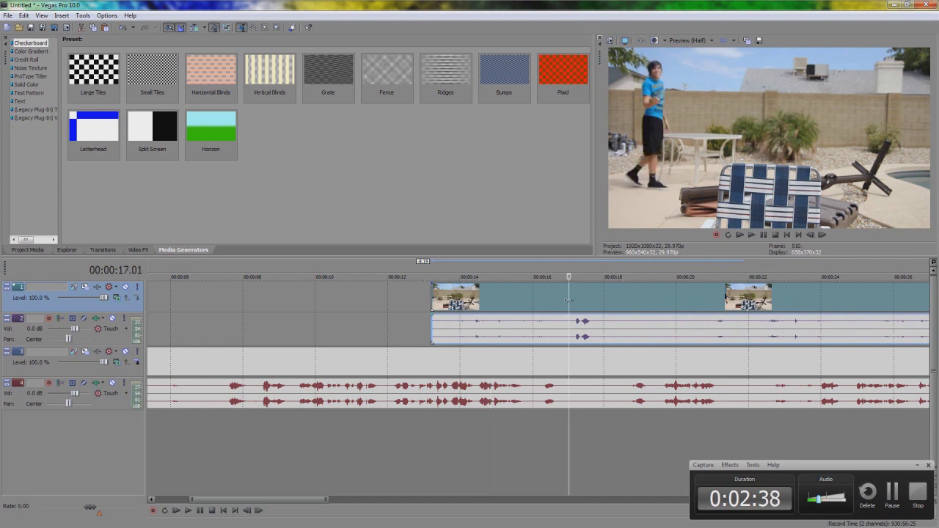
key("space")
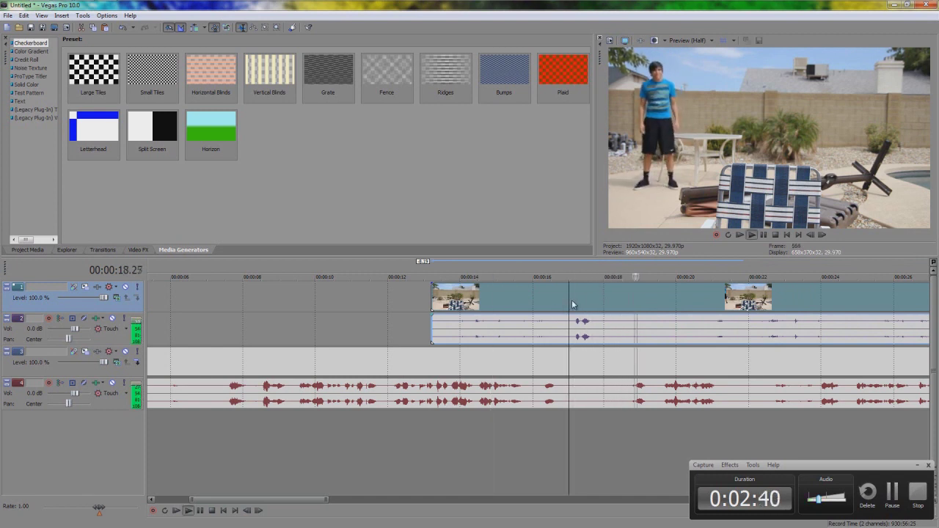
key("space")
left_click_drag(587, 310, 620, 299)
left_click(492, 299)
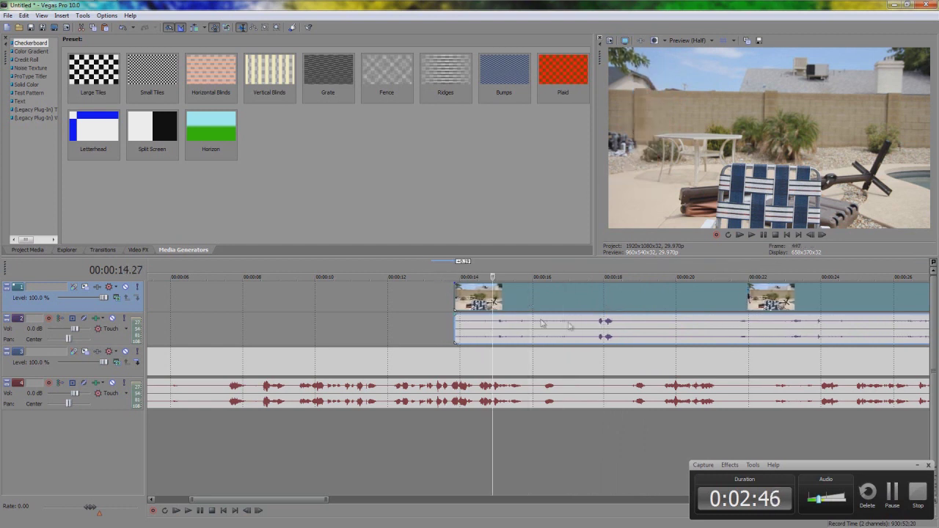
left_click(595, 323)
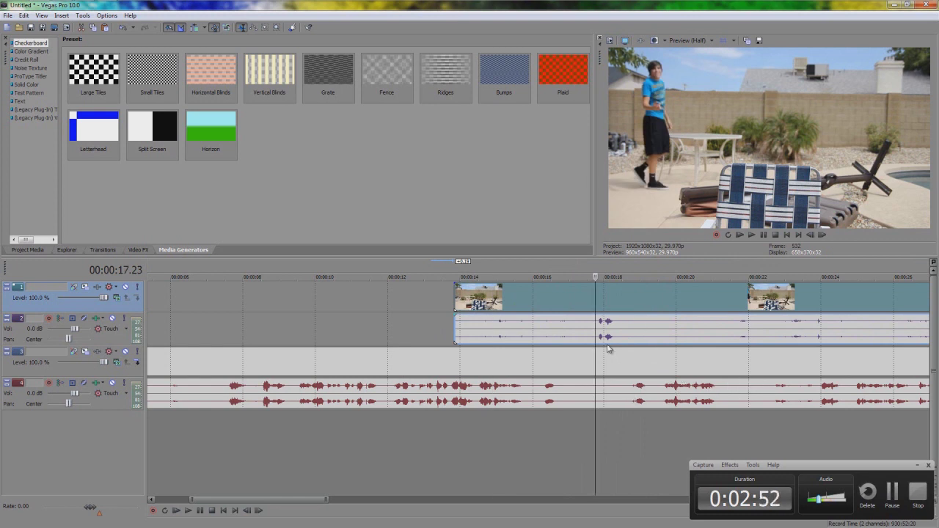
Trim the start of the clone video and audio and add a fade-in to the video.
left_click_drag(455, 294, 526, 317)
left_click_drag(467, 285, 530, 284)
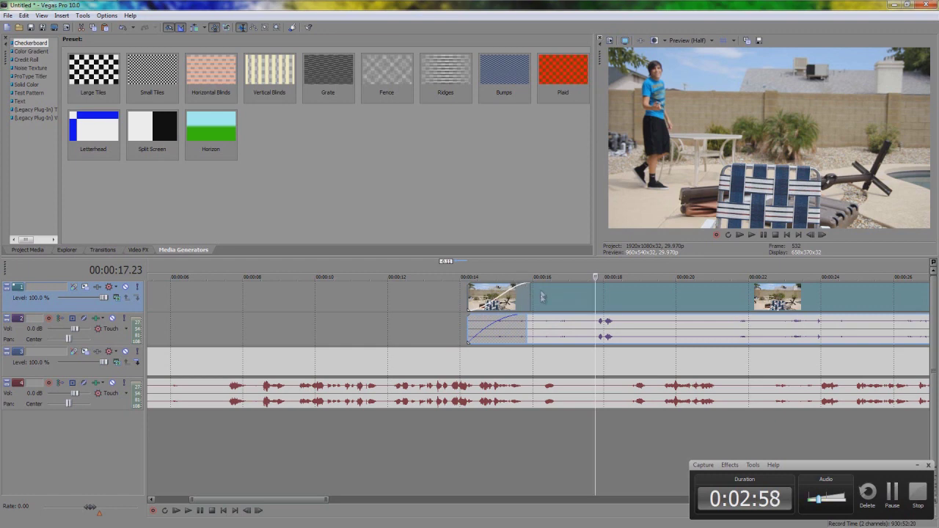
scroll(541, 298, "down", 6)
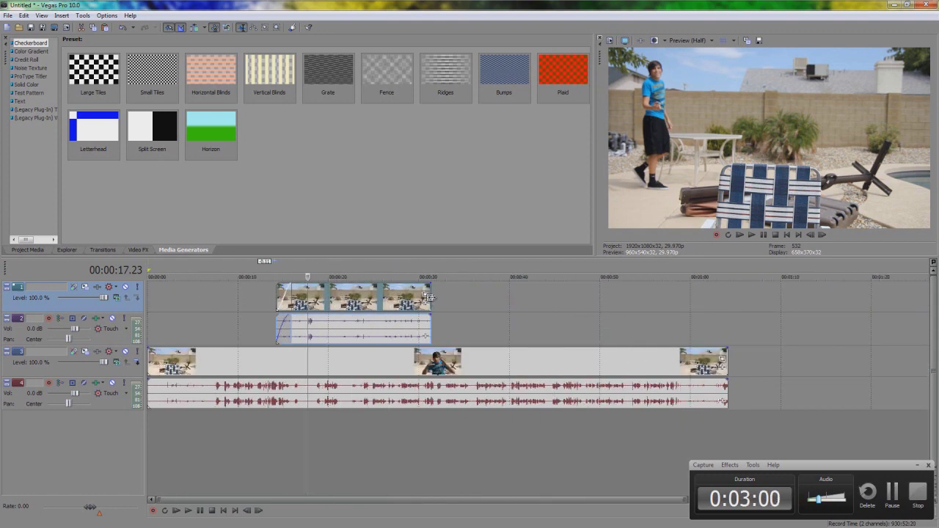
Shorten the clone clips' end, fade them out, and lower video opacity to about 68%.
left_click_drag(429, 297, 403, 314)
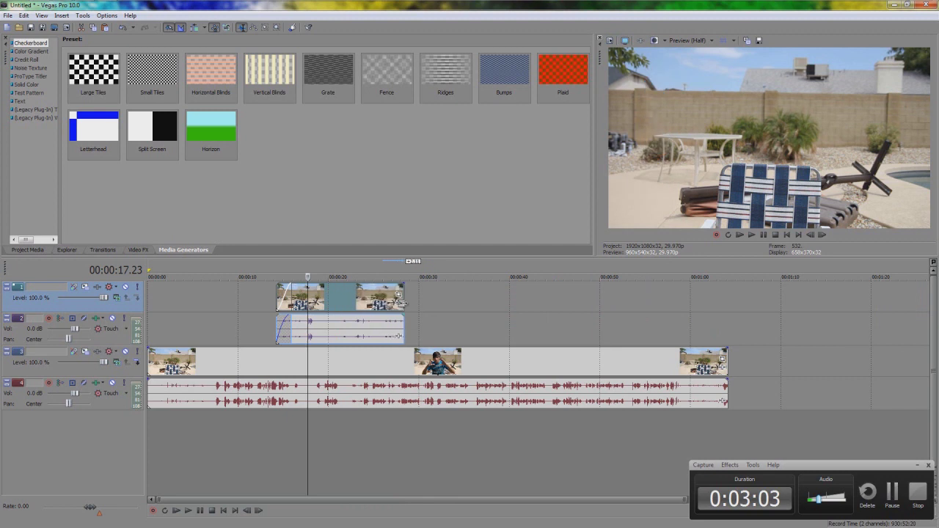
left_click(335, 302)
key("space")
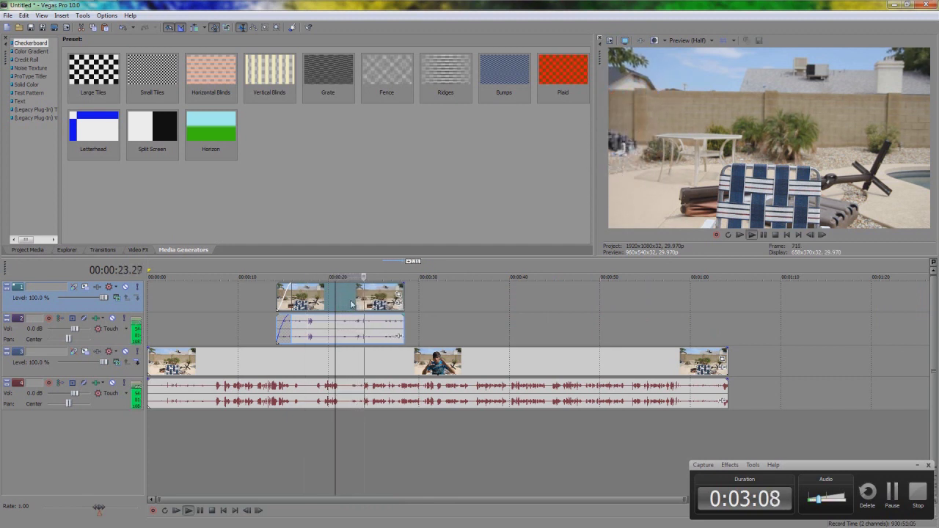
key("space")
left_click_drag(403, 300, 372, 298)
left_click(374, 316)
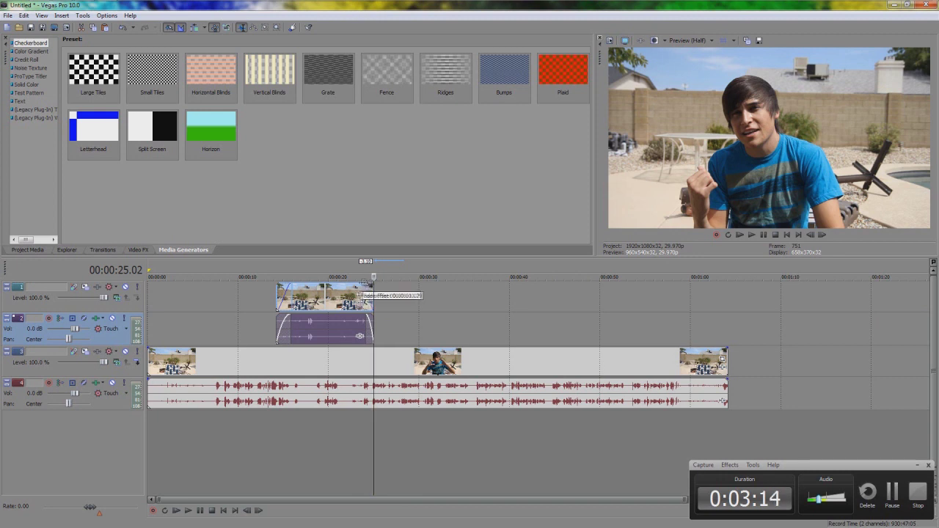
left_click_drag(331, 285, 329, 299)
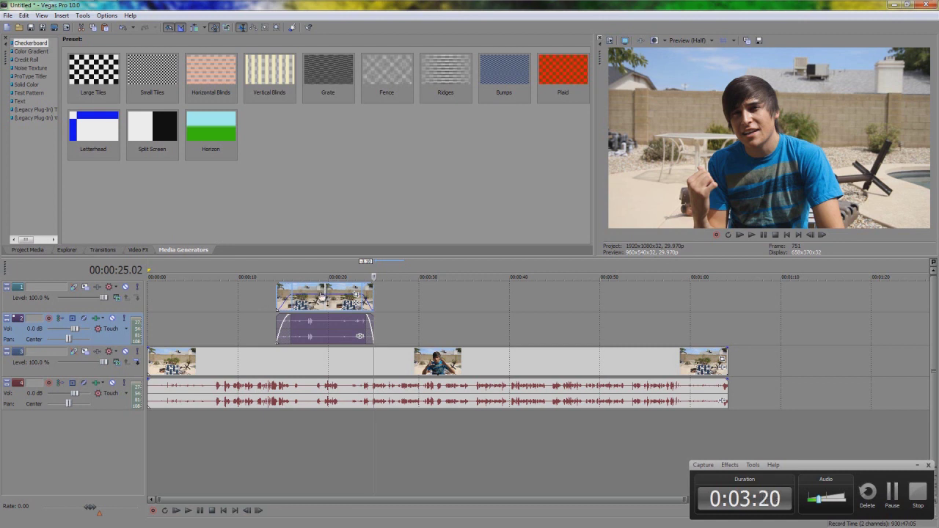
Play the clone section from 00:00:13.05 and check frames around 18 seconds.
left_click(267, 297)
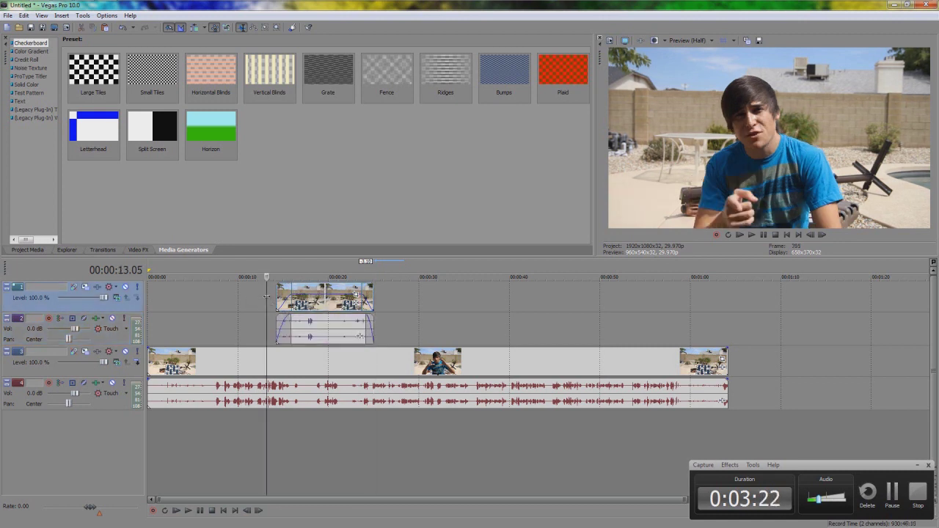
key("space")
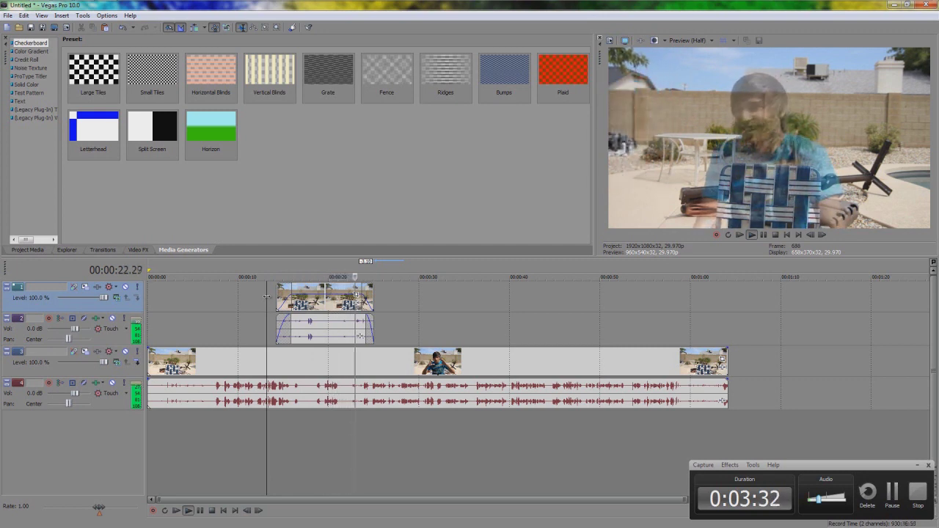
key("space")
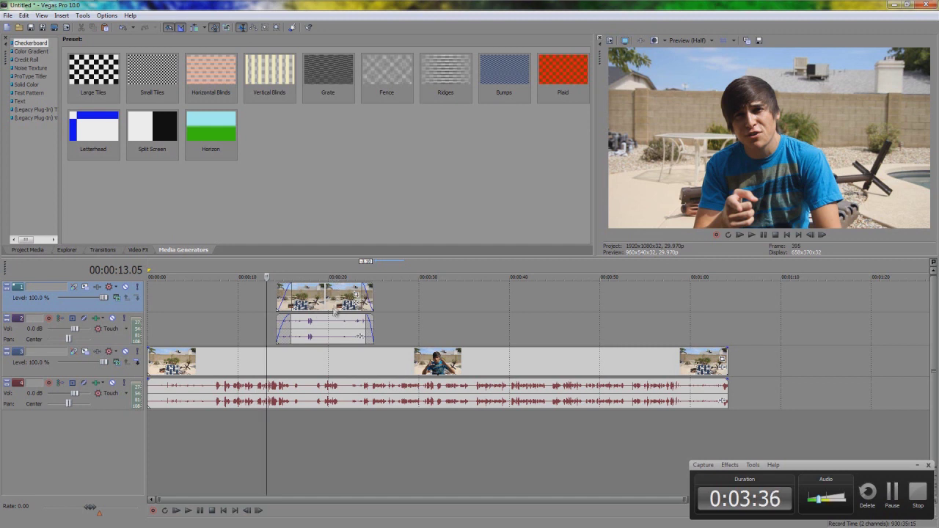
left_click(313, 327)
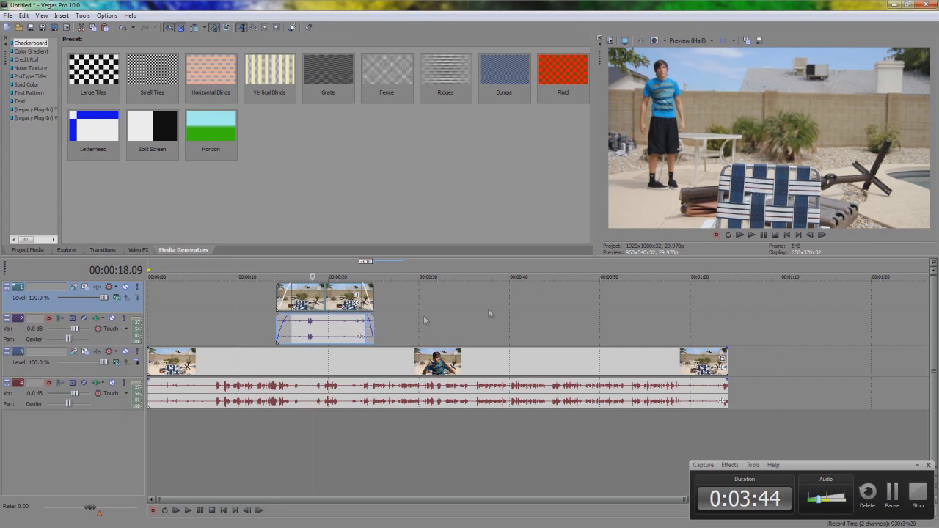
left_click(386, 326)
left_click(328, 334)
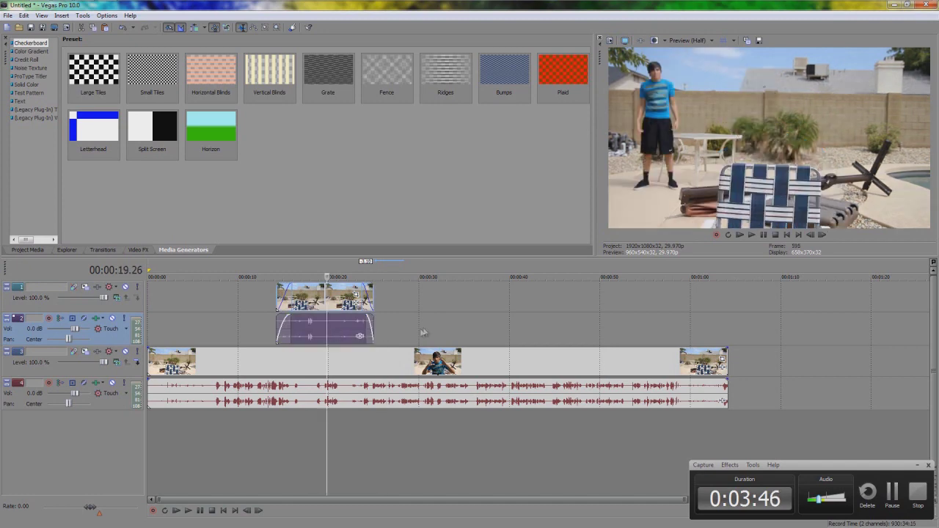
Compare frames across the clone section, then open Event Pan/Crop for the MVI_4683 clip.
left_click(431, 331)
left_click(329, 331)
left_click(431, 331)
left_click(336, 330)
left_click(436, 332)
left_click(353, 332)
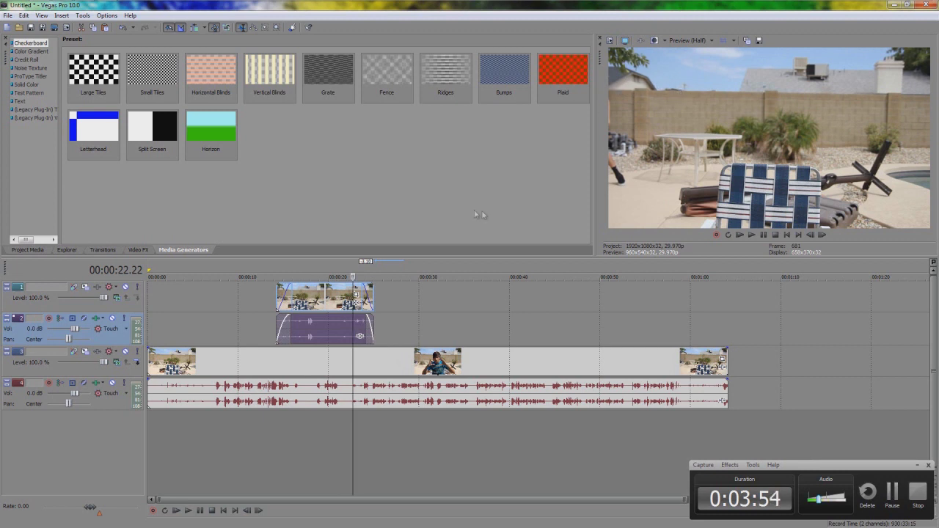
left_click(315, 302)
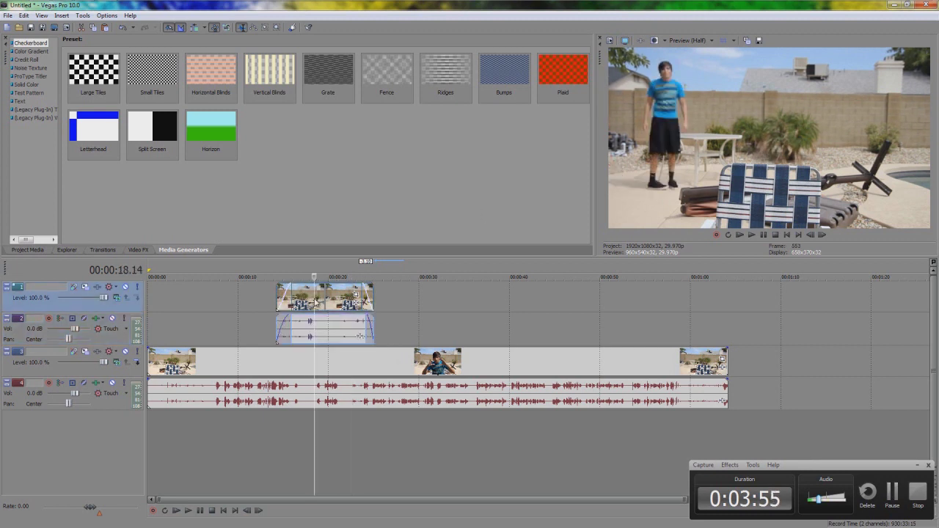
left_click(356, 298)
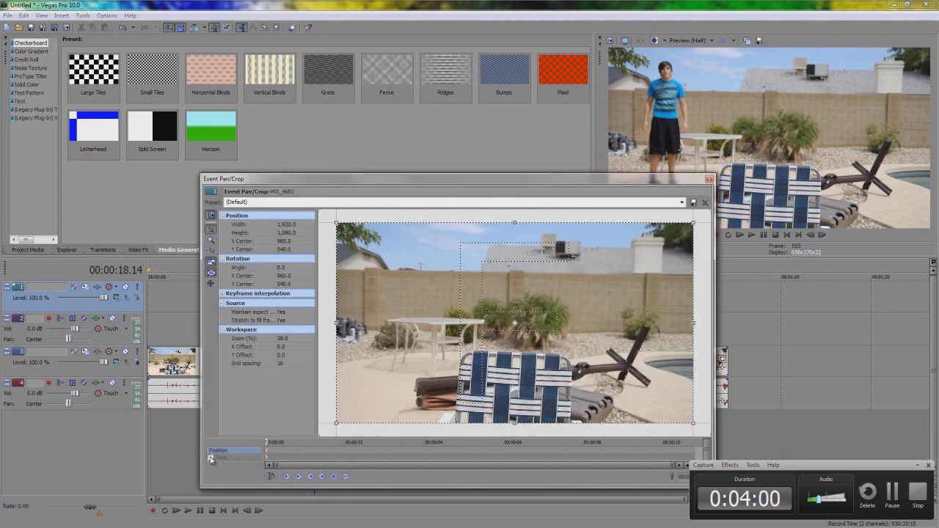
Dismiss the Event Pan/Crop window and zoom the timeline in on the faded MVI_4683 clip.
left_click(710, 179)
scroll(549, 311, "up", 2)
scroll(549, 311, "up", 2)
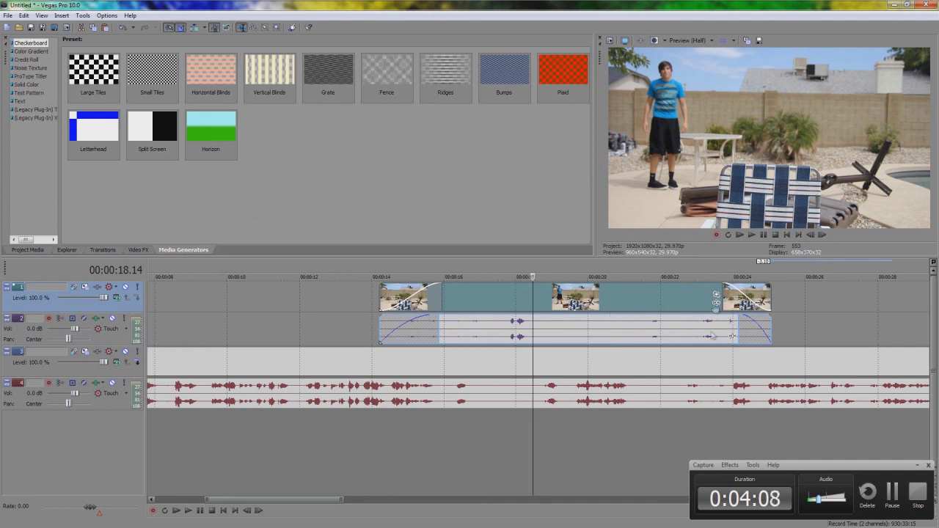
scroll(726, 331, "up", 1)
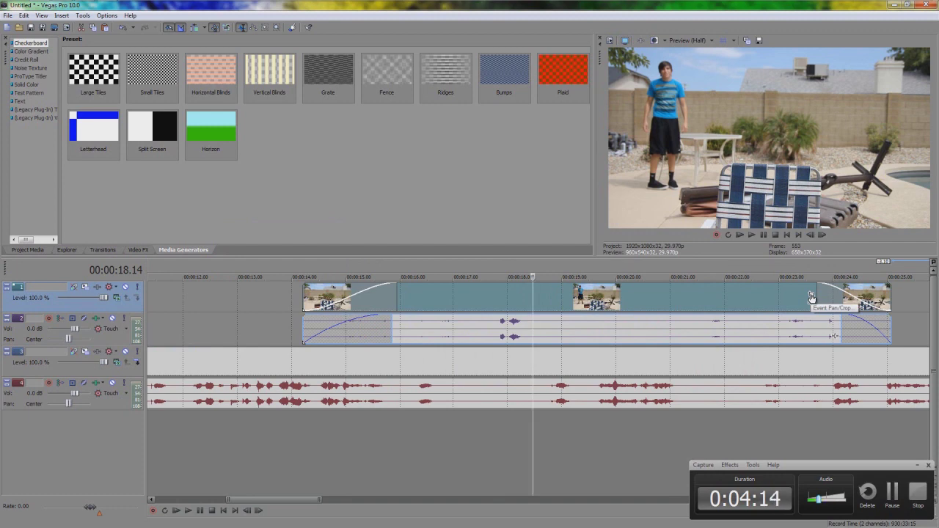
Reopen Event Pan/Crop for the MVI_4683 clip, move the window up, and enable Mask.
left_click(811, 296)
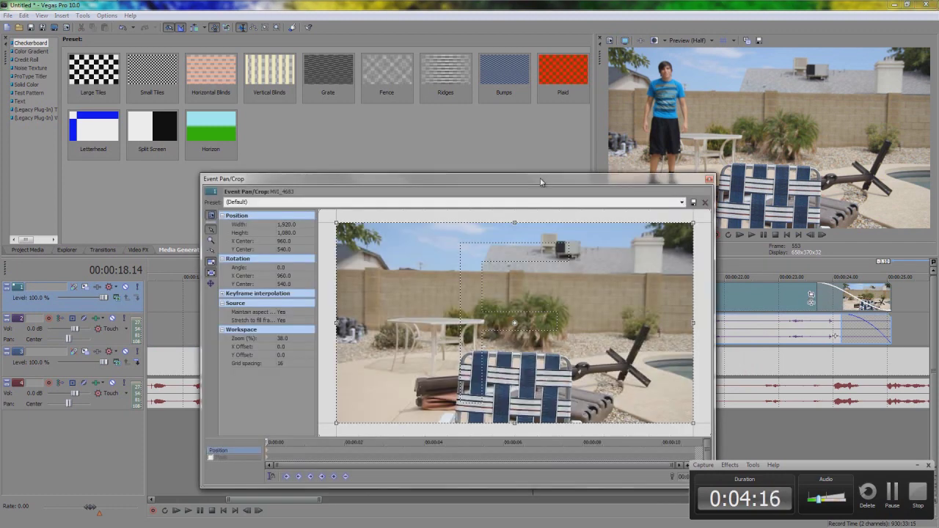
left_click_drag(540, 181, 524, 120)
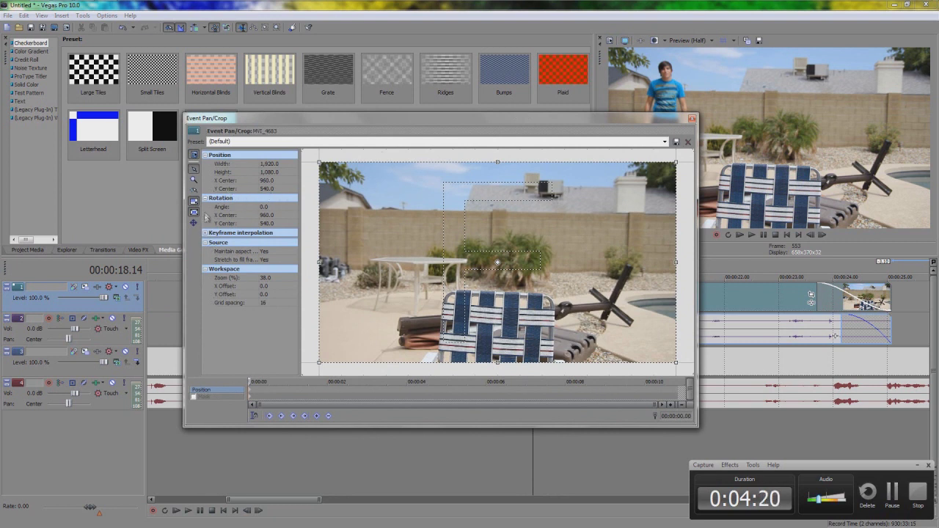
left_click(194, 397)
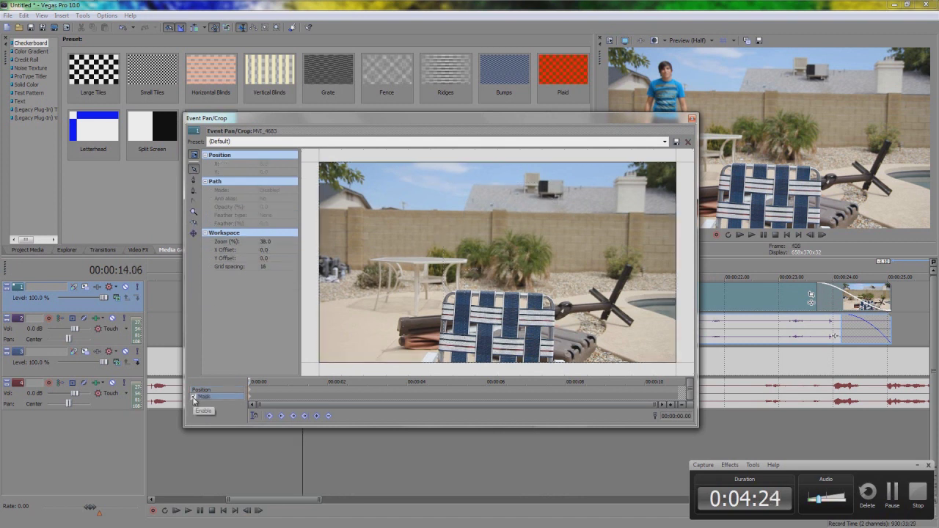
Draw a closed mask path with the Anchor Creation Tool from the frame's top, then switch to editing it.
left_click(194, 182)
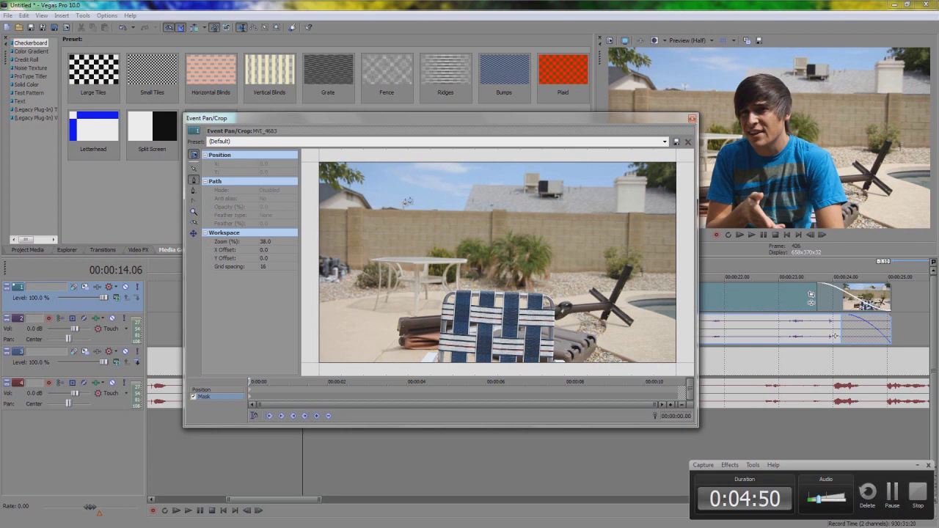
left_click(402, 154)
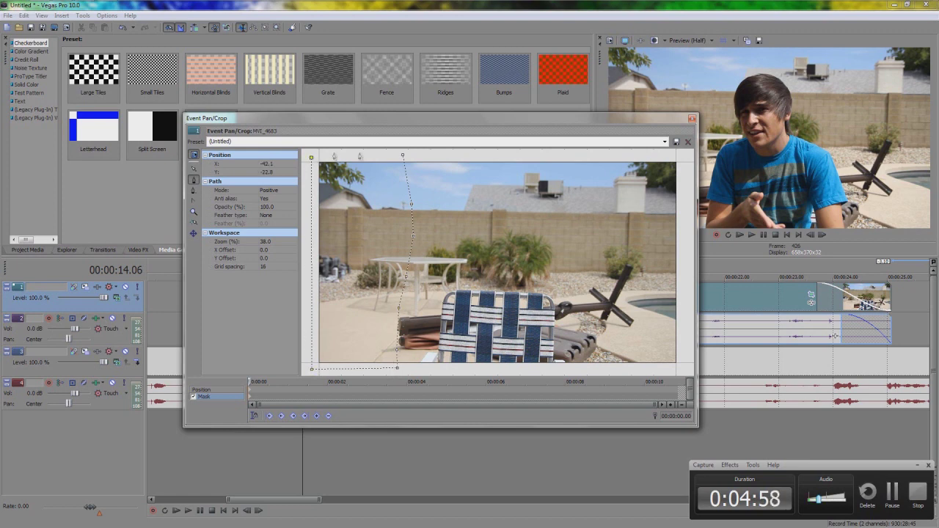
left_click(402, 155)
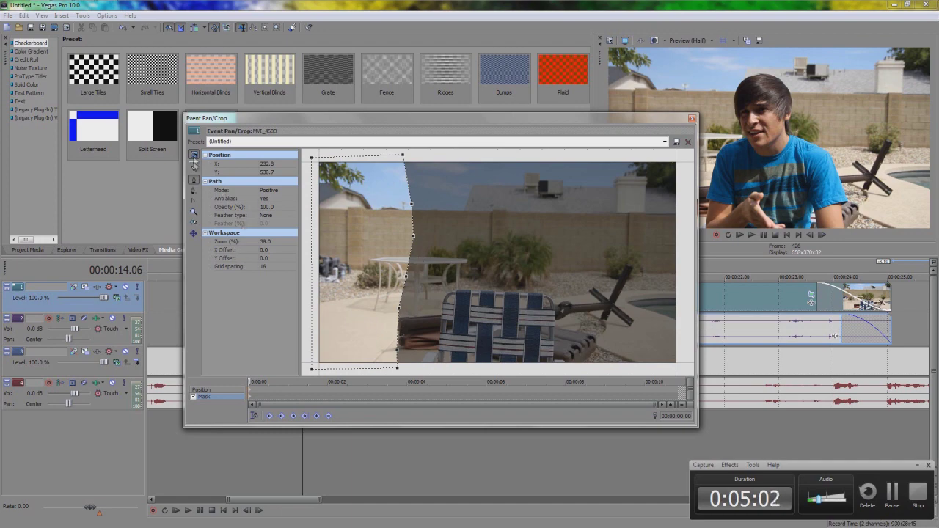
left_click(194, 166)
On a frame showing the clone, set the clone mask's feather type to Both at 10%.
left_click_drag(588, 122, 351, 191)
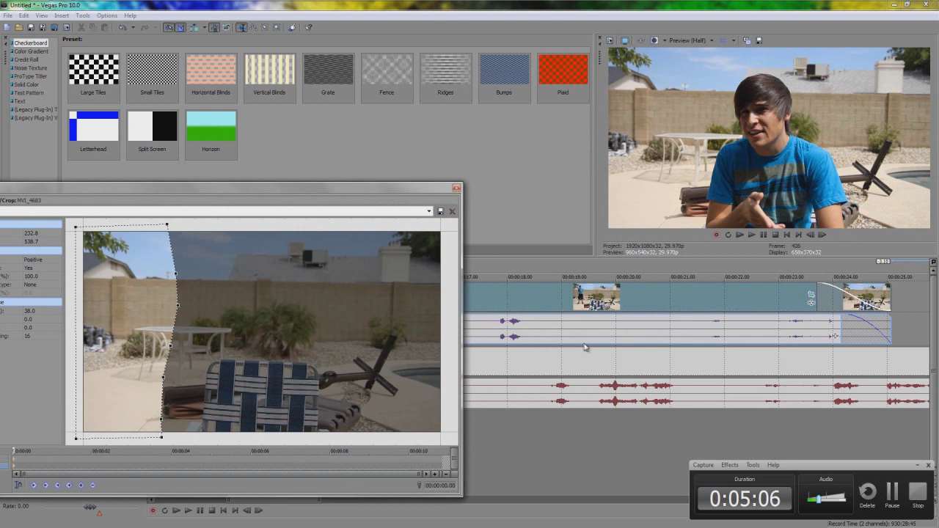
left_click(573, 422)
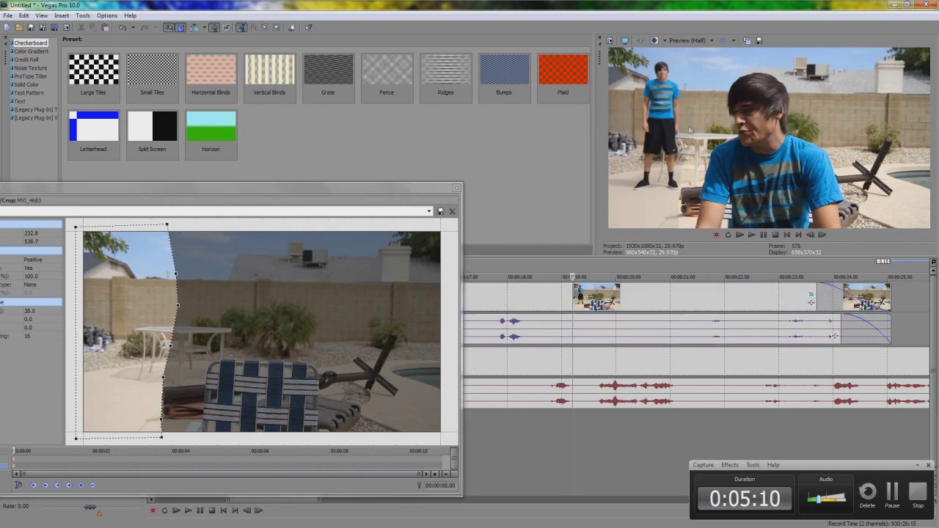
left_click_drag(342, 186, 442, 115)
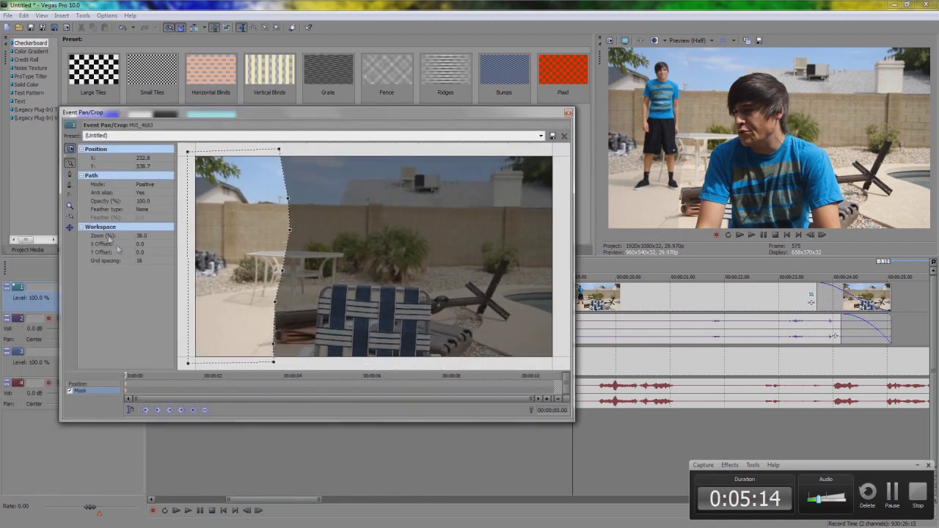
left_click(70, 173)
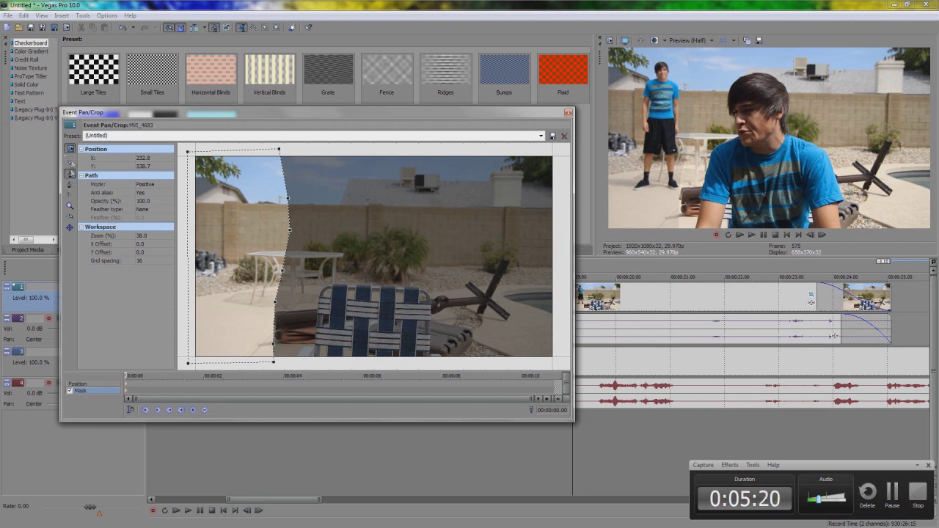
left_click(71, 163)
left_click(143, 210)
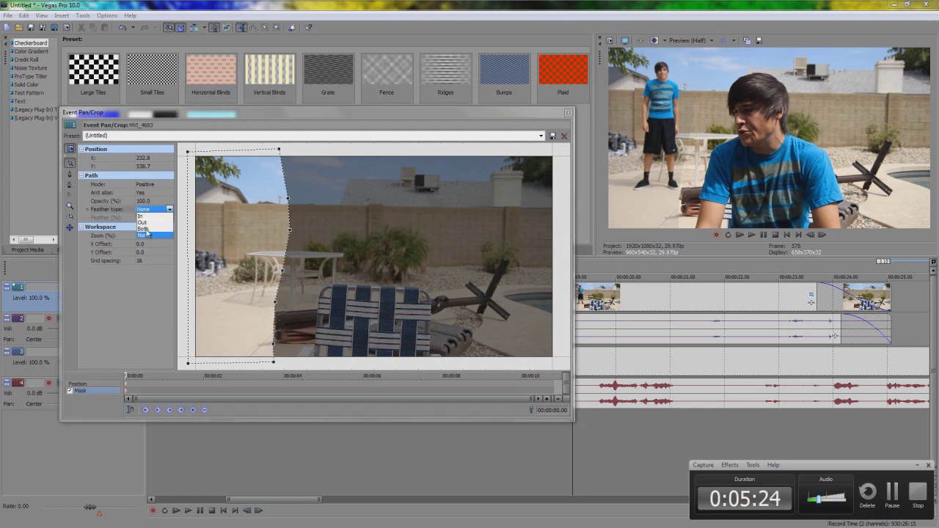
left_click(144, 229)
left_click(144, 218)
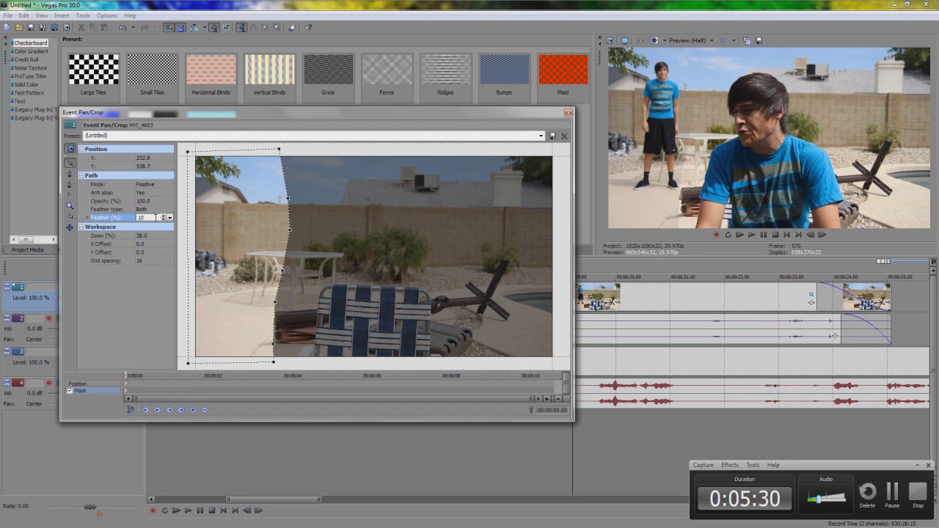
type("10")
key("Return")
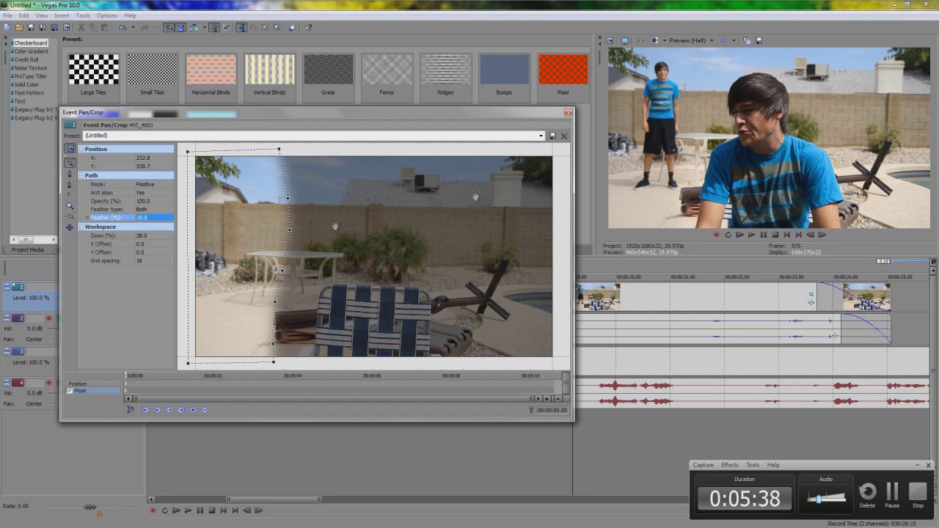
Close the Event Pan/Crop window and review the clone section with J, L and K playback.
left_click(569, 114)
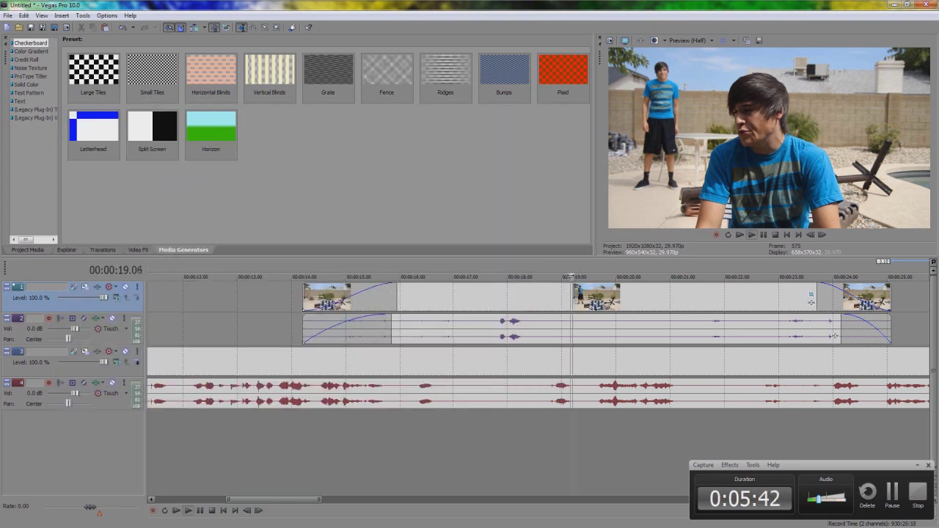
key("j")
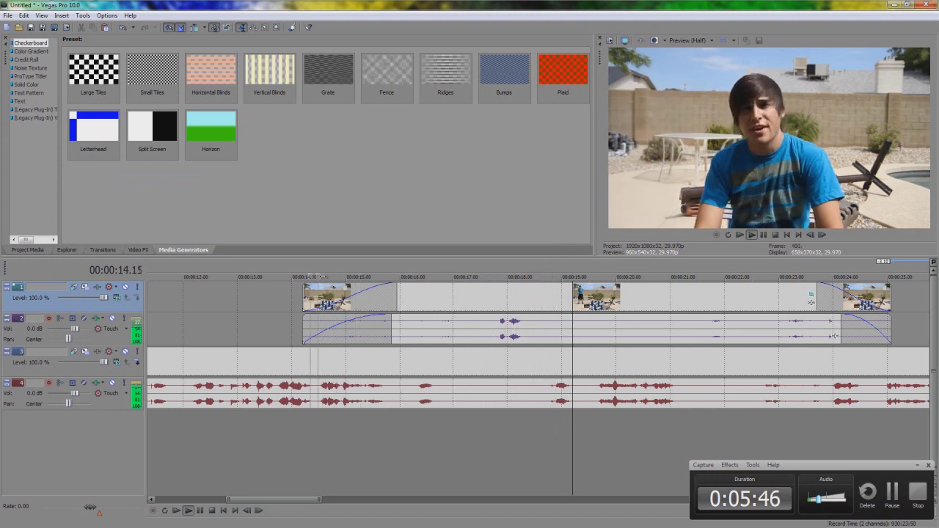
key("l")
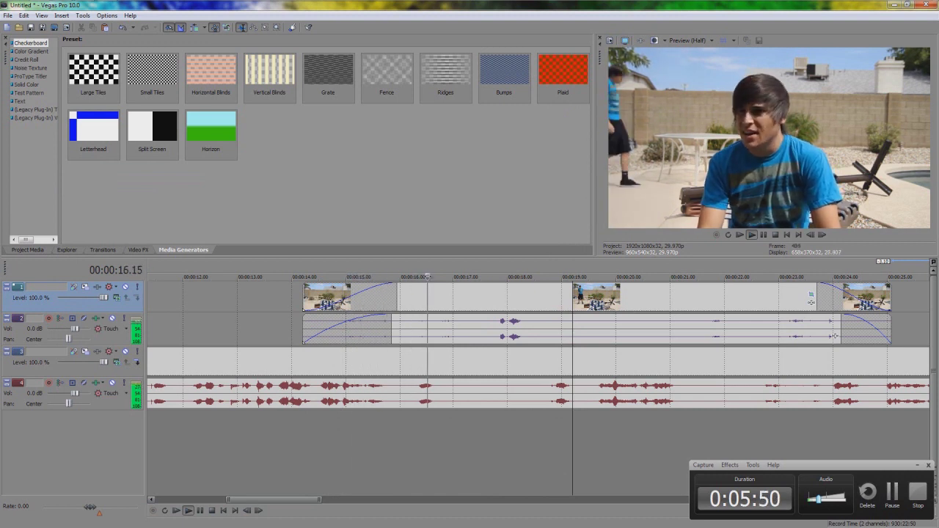
key("k")
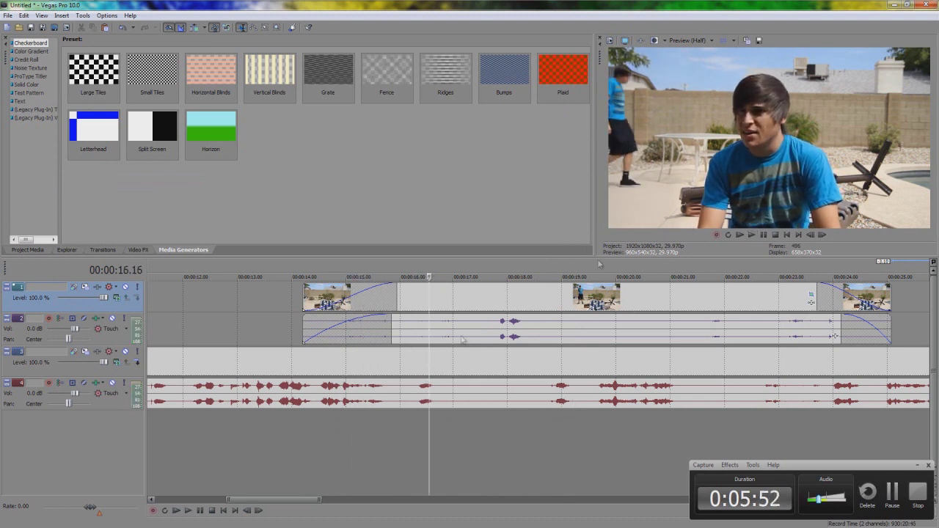
Select the clone clip events, placing the playhead at 12.25 and then 17.27 seconds.
left_click(264, 311)
left_click(505, 301)
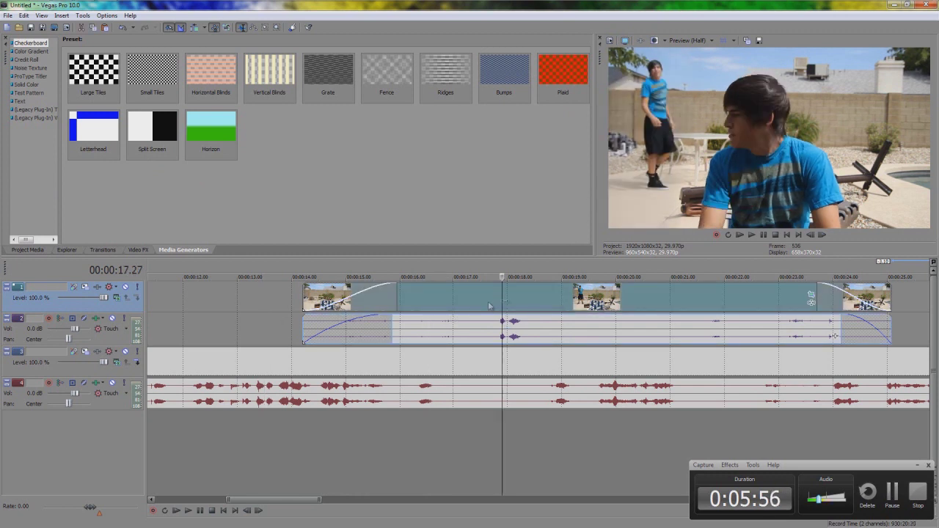
left_click(228, 306)
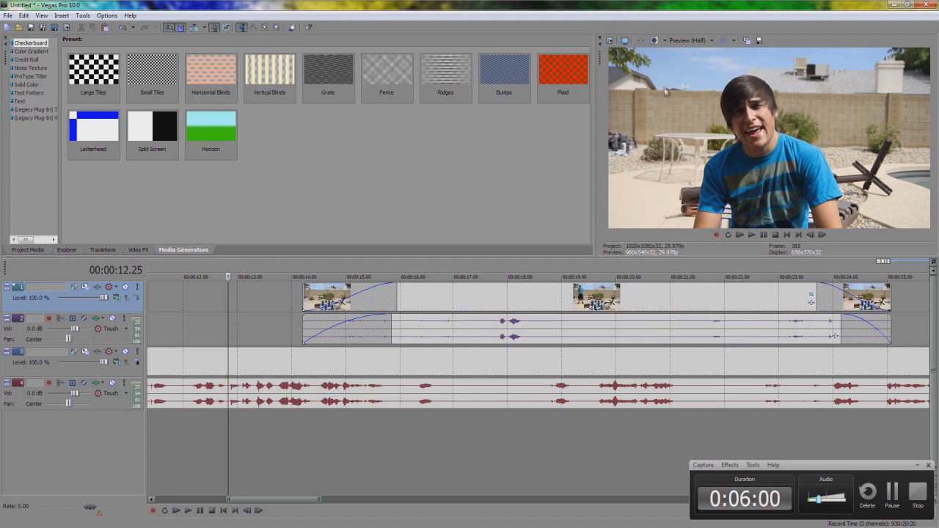
left_click(503, 304)
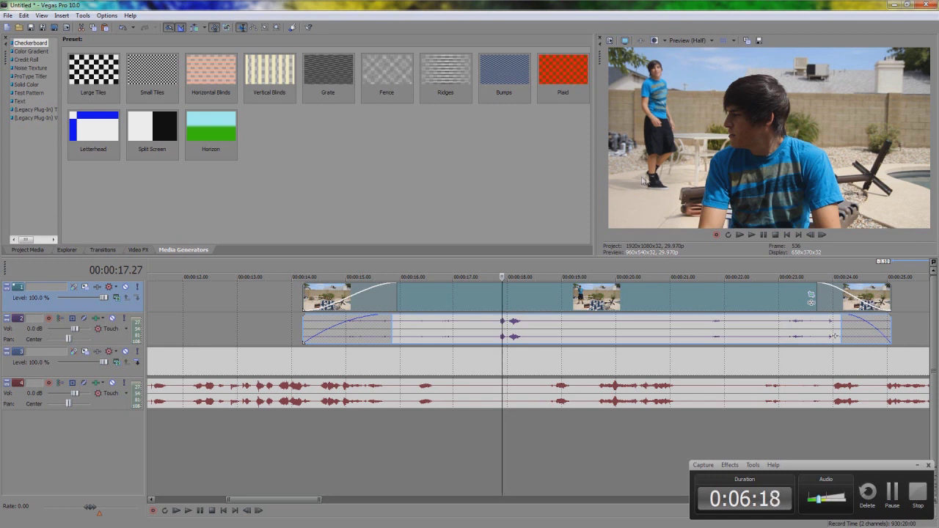
Add the Sony Brightness and Contrast effect to the clone clip's FX chain.
left_click(812, 304)
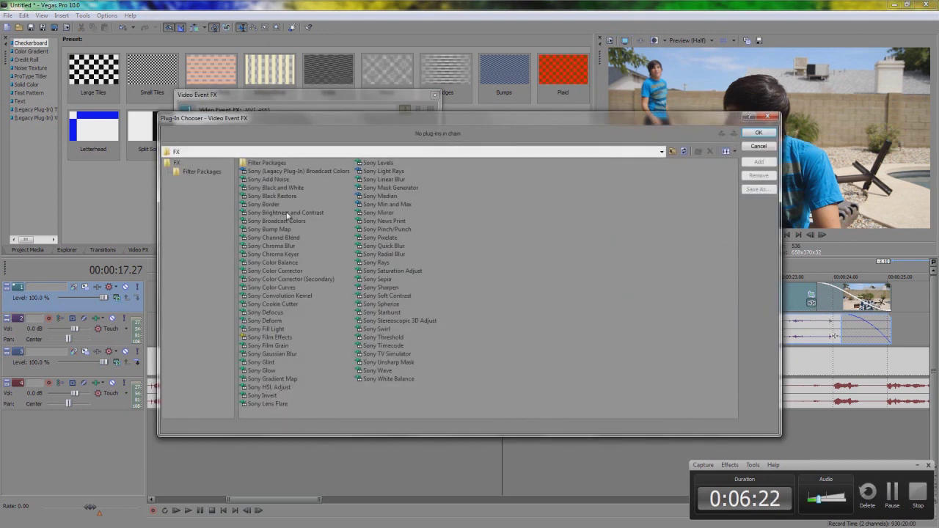
left_click(286, 212)
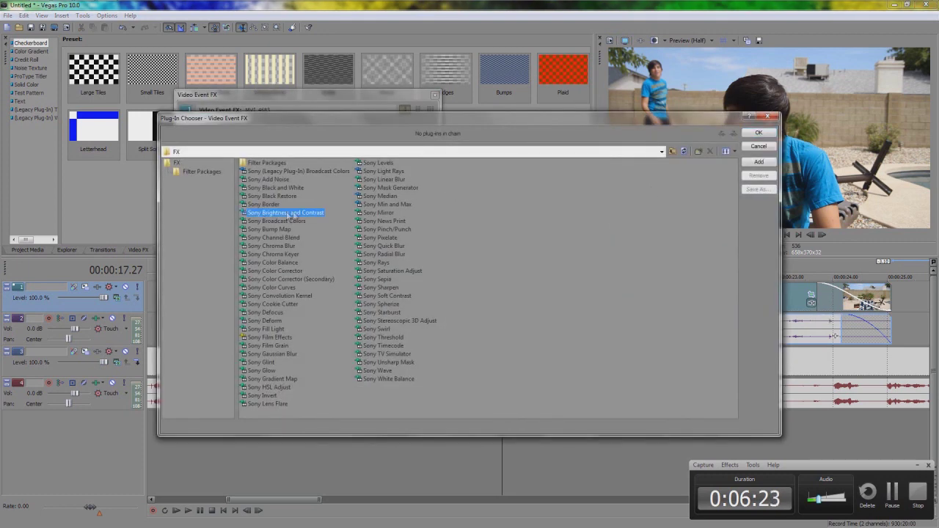
left_click(756, 134)
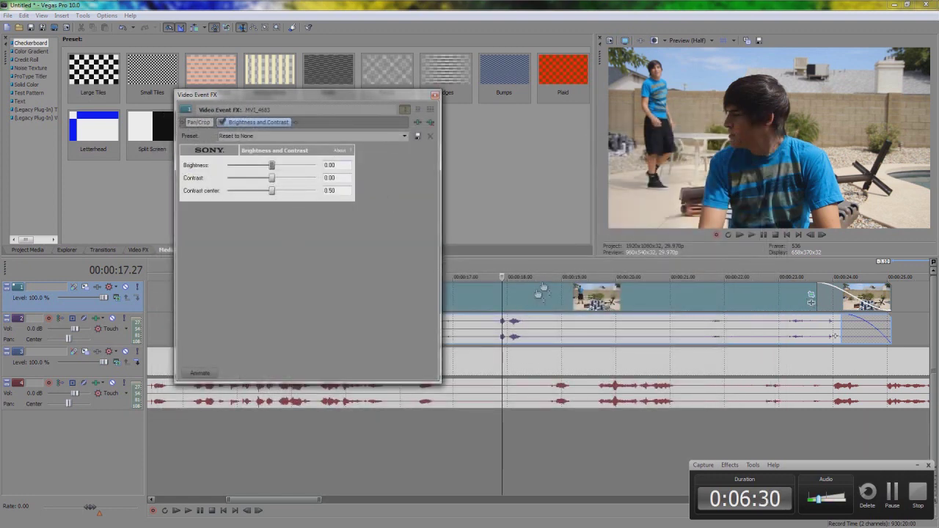
Raise the clone clip's brightness to 0.02 and close the effect settings window.
left_click_drag(502, 277, 453, 277)
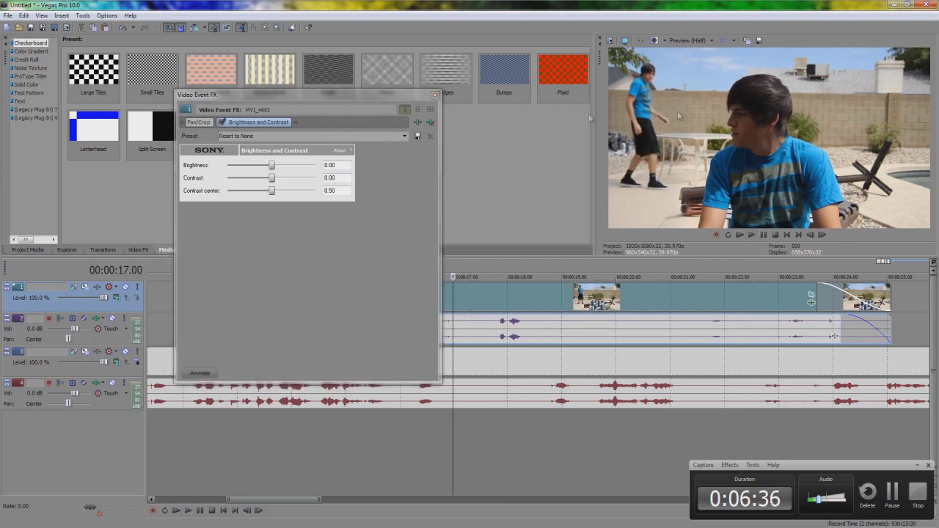
left_click(271, 165)
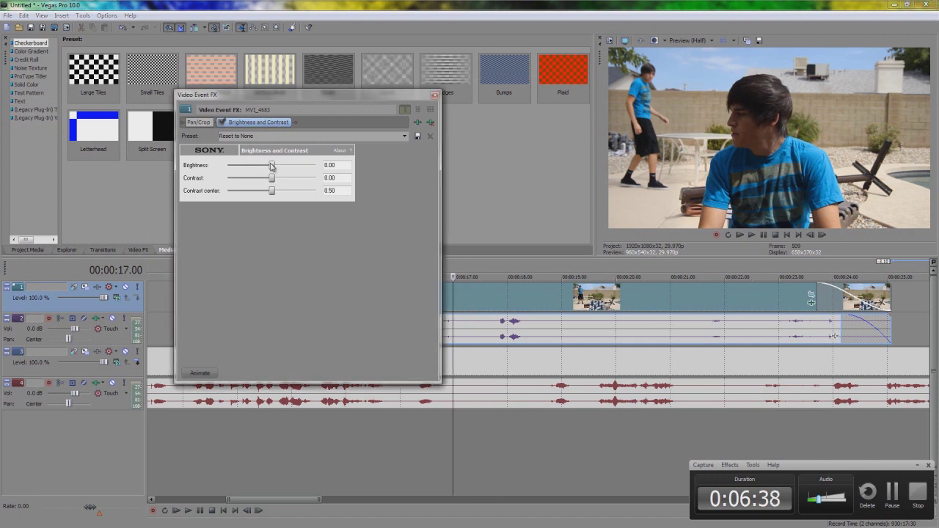
left_click_drag(274, 166, 275, 166)
left_click(434, 95)
Check the brightened clone by moving the playhead between about 13 and 16.3 seconds.
left_click(281, 418)
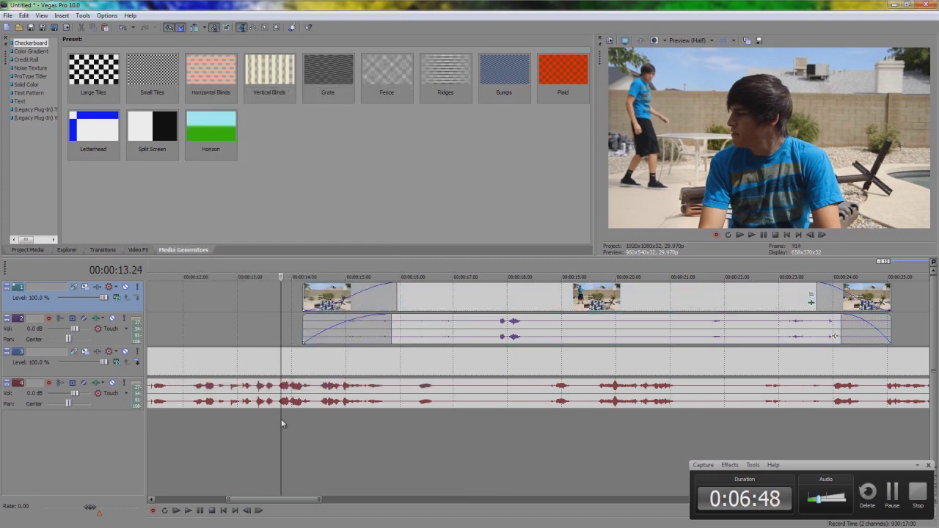
left_click(435, 433)
left_click(247, 438)
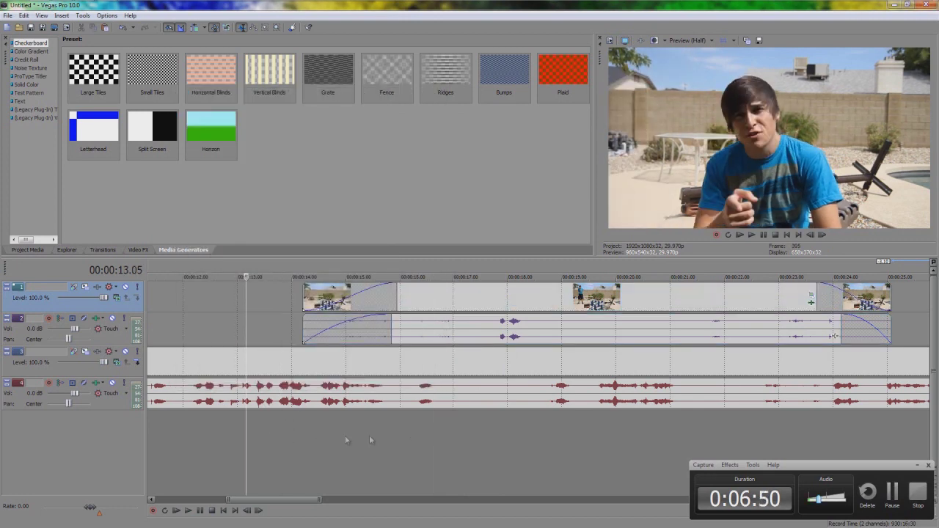
left_click(452, 430)
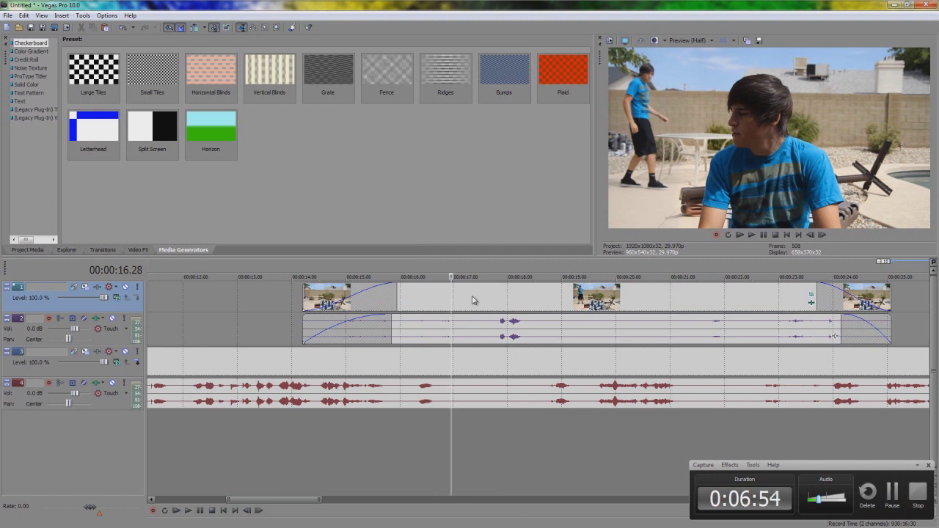
Preview the brightness-matched clone shot, zoom out the timeline, and play the sequence from 12.18 seconds.
key("space")
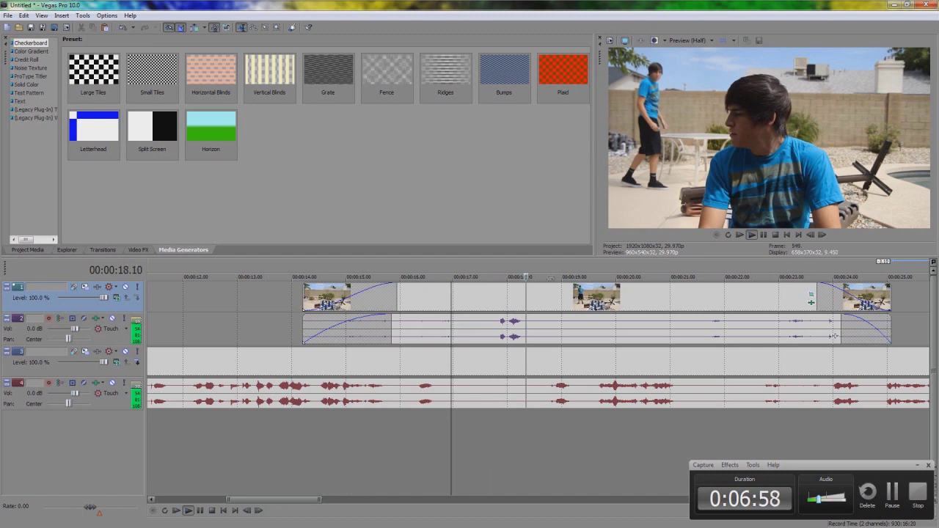
key("space")
scroll(319, 310, "down", 4)
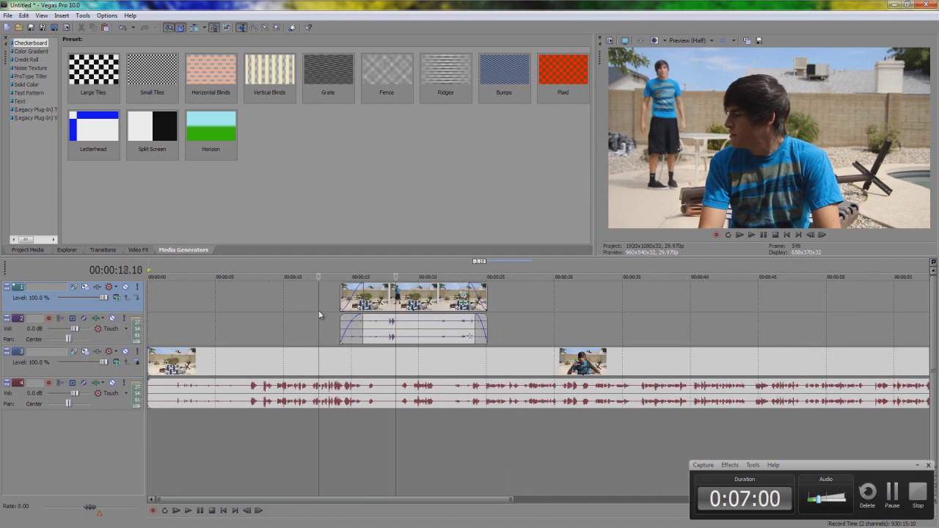
key("space")
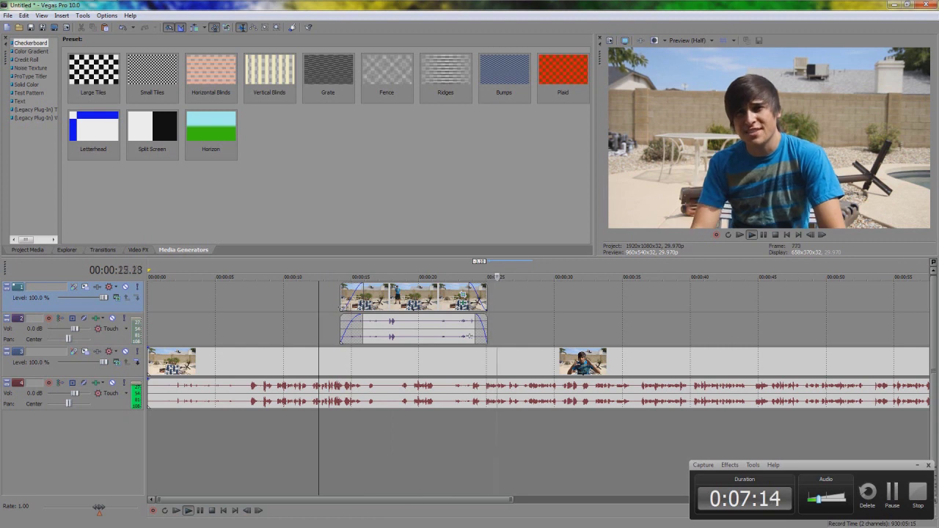
key("space")
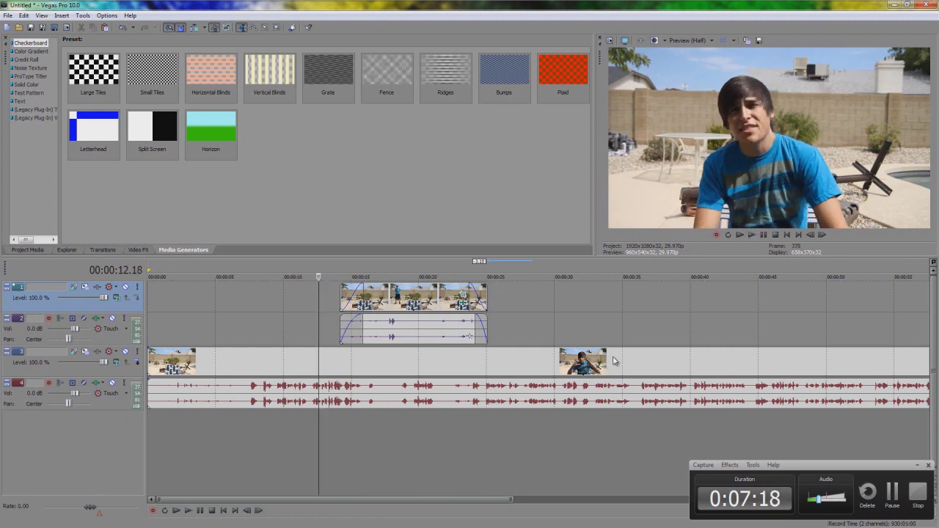
Reselect track 1, minimize Vegas Pro and launch Adobe After Effects.
left_click(429, 357)
left_click(552, 304)
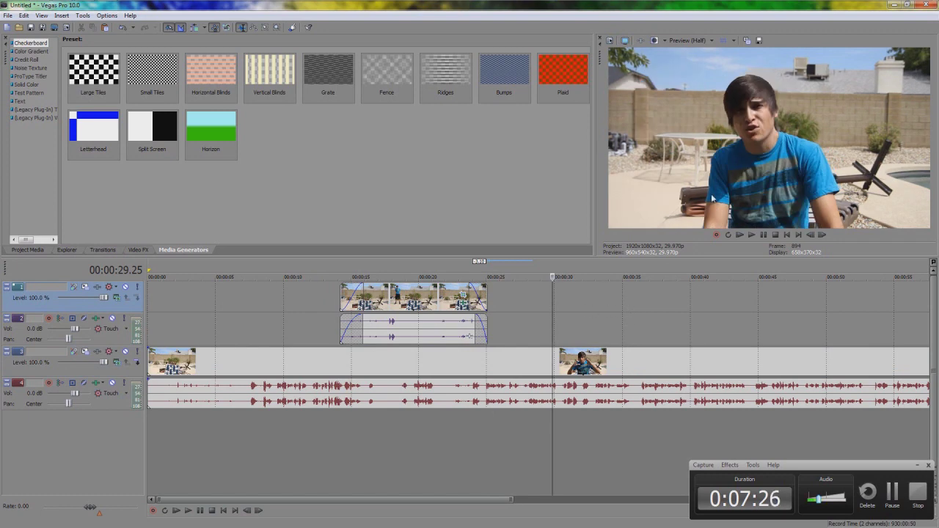
left_click(901, 5)
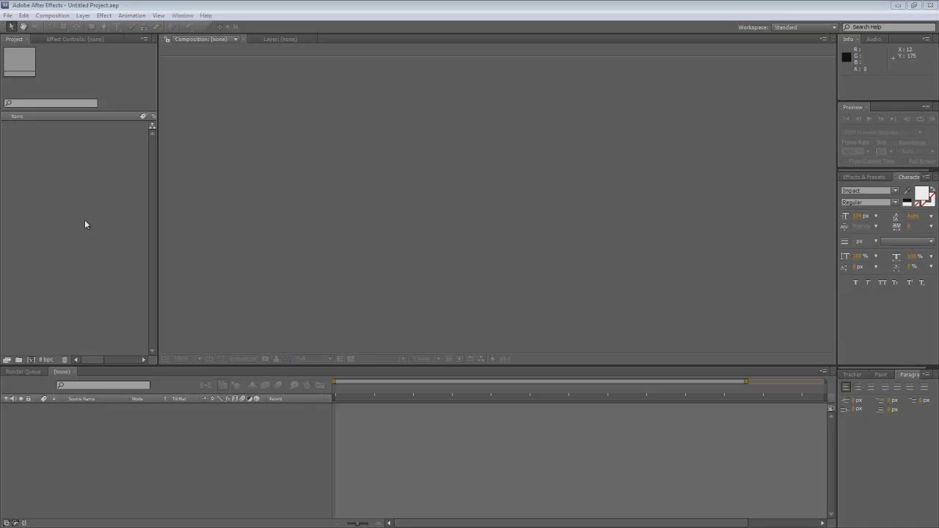
left_click(84, 224)
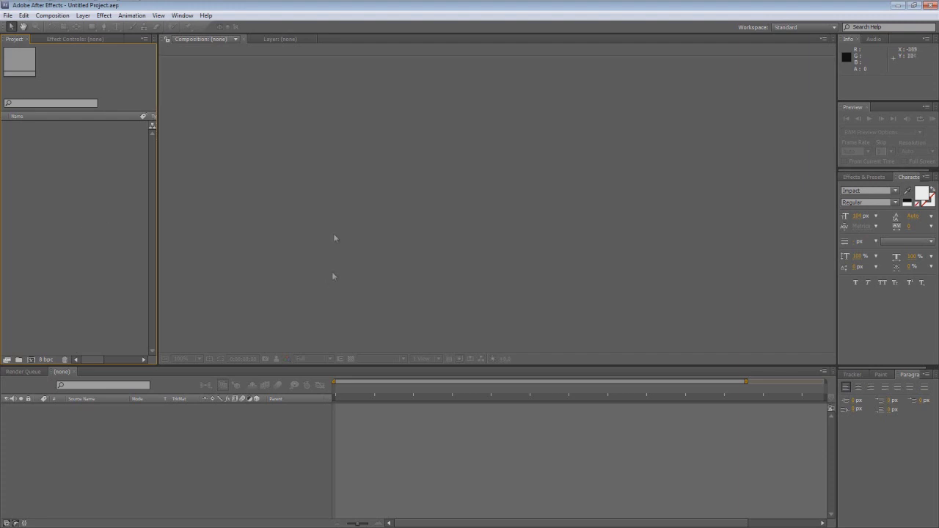
Import MVI_4681.MOV and MVI_4683.MOV from the Clones folder, accepting the default footage interpretation.
mouse_move(296, 4)
double_click(87, 228)
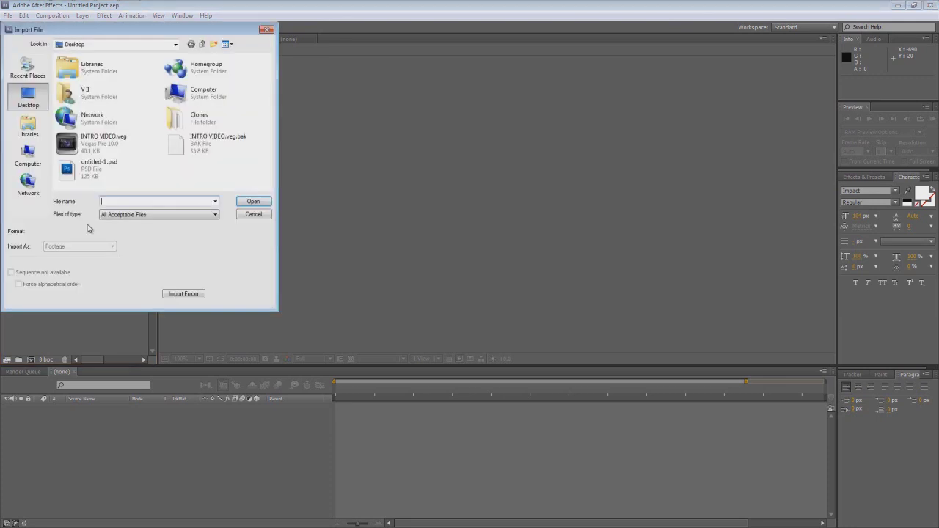
double_click(197, 117)
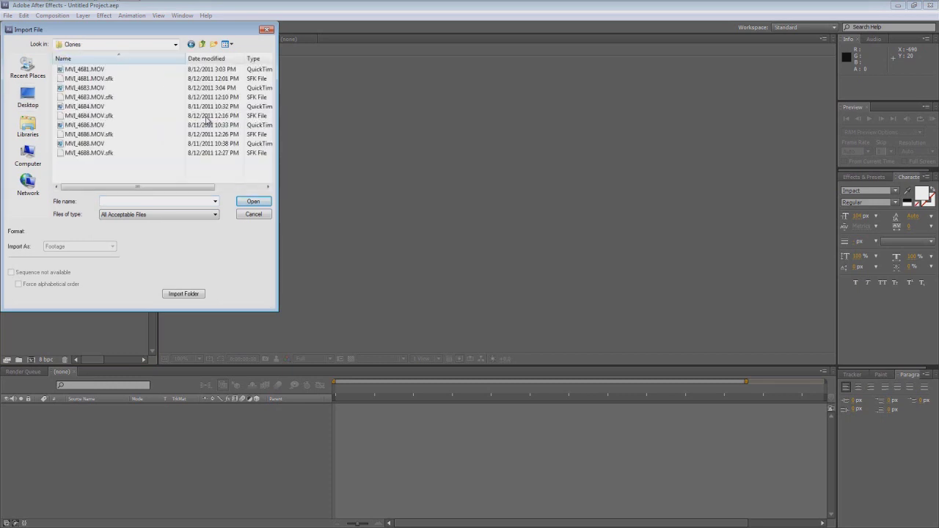
left_click(108, 70)
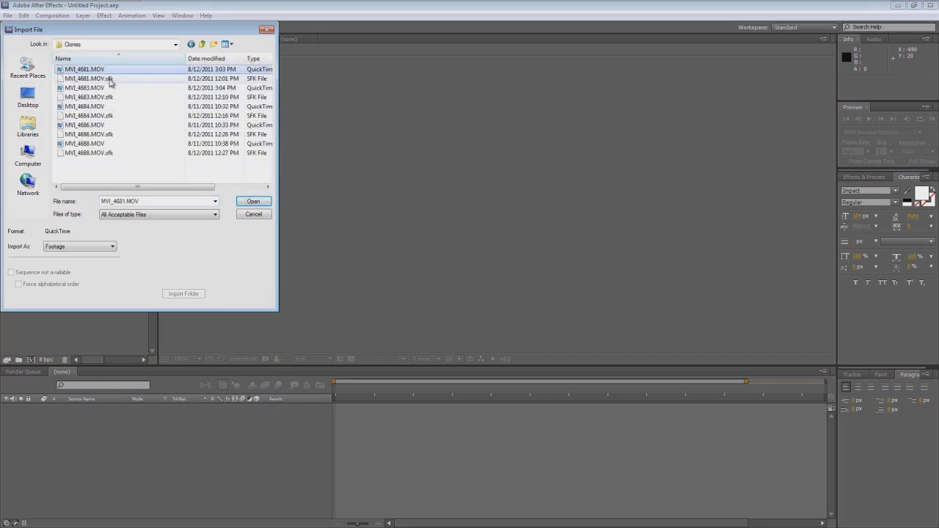
left_click(110, 88, "ctrl")
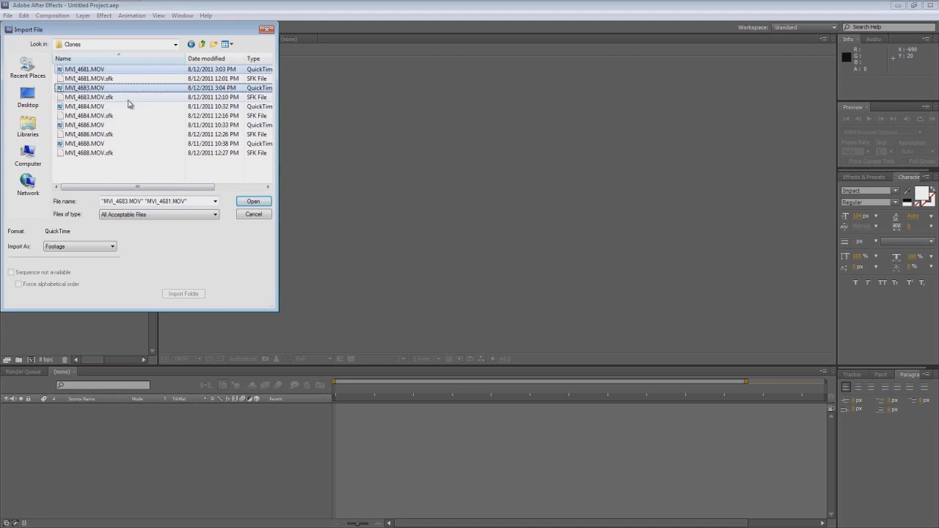
left_click(249, 204)
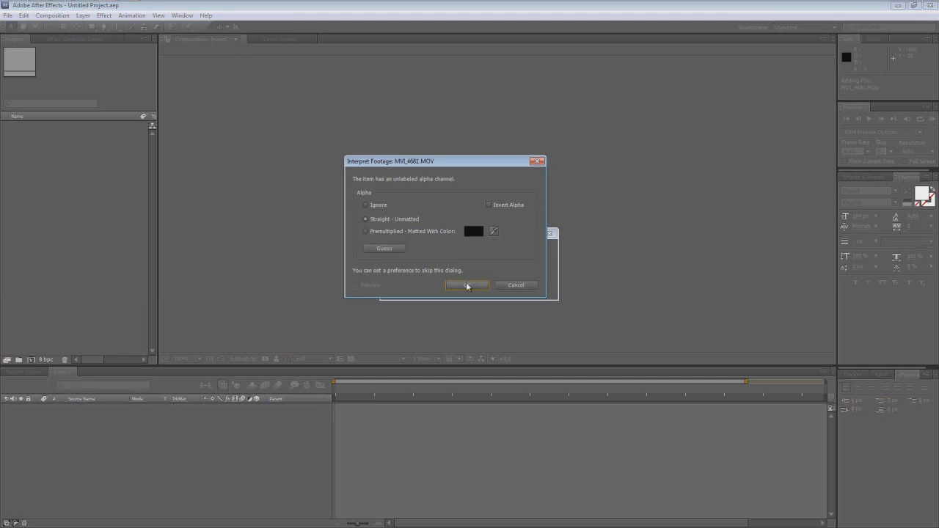
left_click(466, 286)
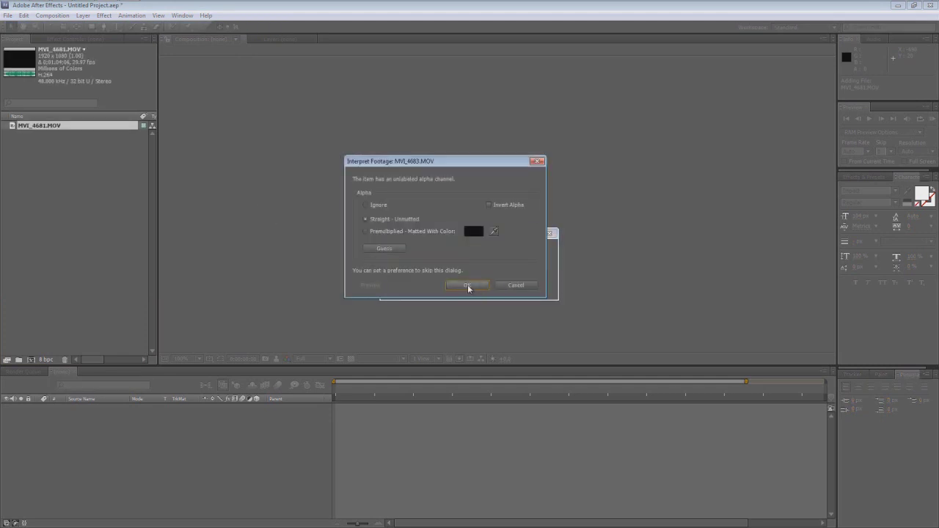
left_click(468, 287)
left_click(61, 171)
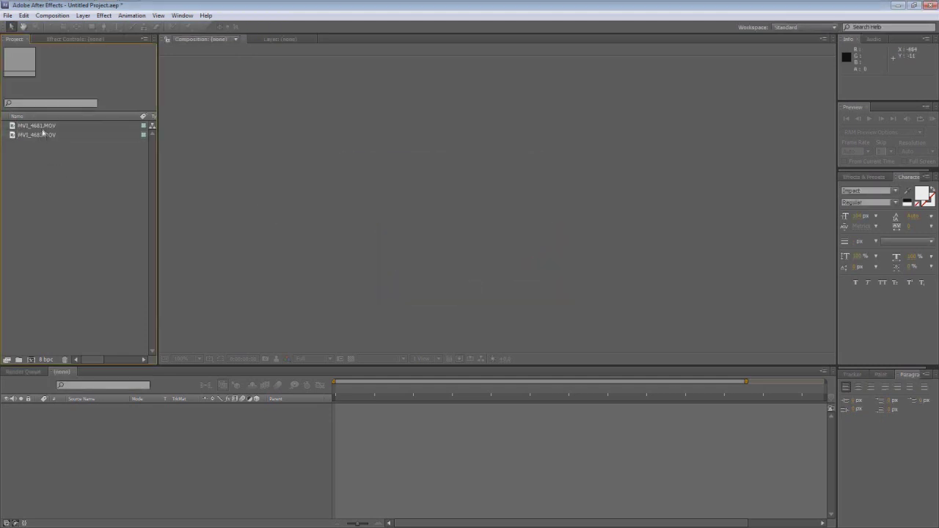
Create a composition from MVI_4681.MOV and rename its layer Eli.
left_click_drag(43, 131, 442, 187)
scroll(465, 205, "down", 1)
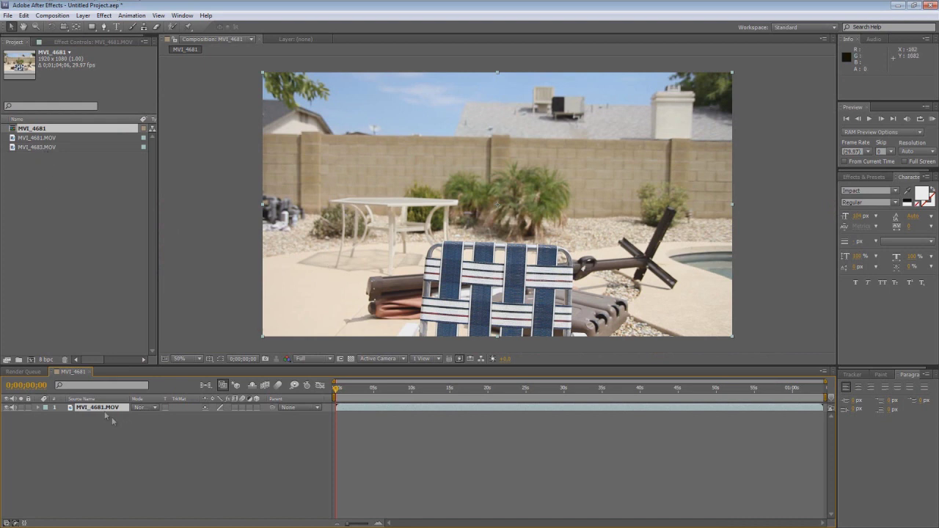
key("Return")
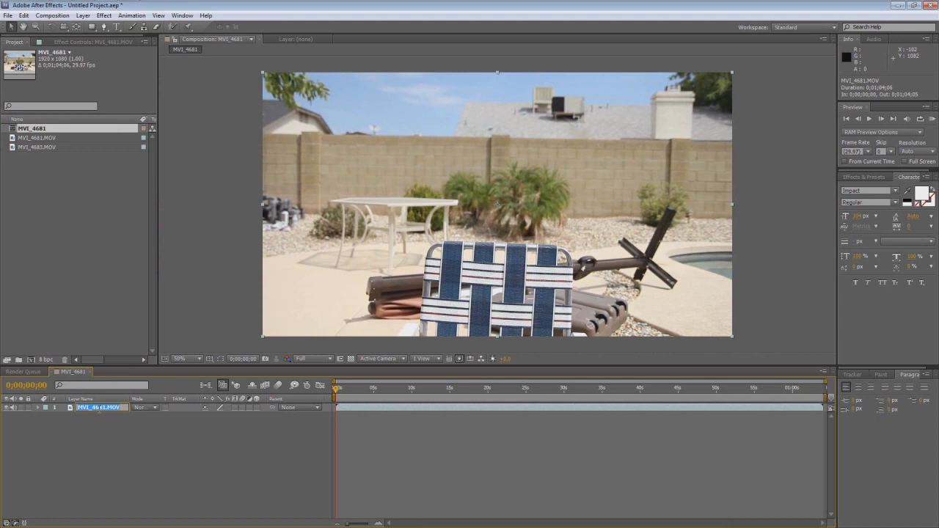
key("BackSpace")
type("Eli")
key("Return")
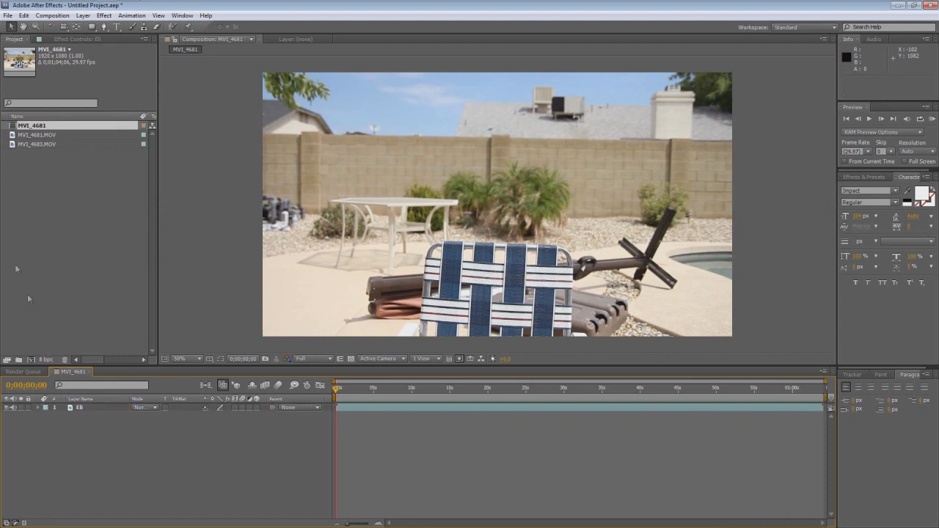
Add MVI_4683.MOV as a layer on top and rename it Clone.
left_click_drag(54, 144, 497, 213)
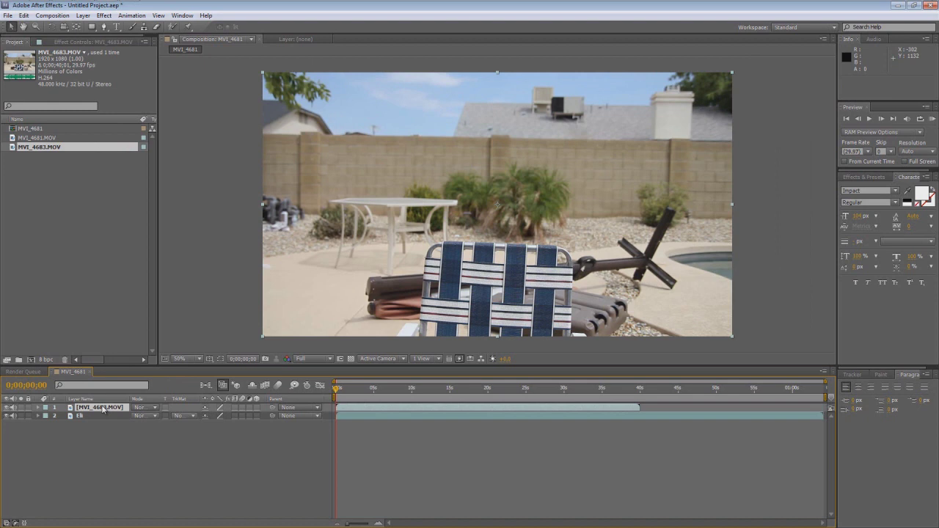
key("Return")
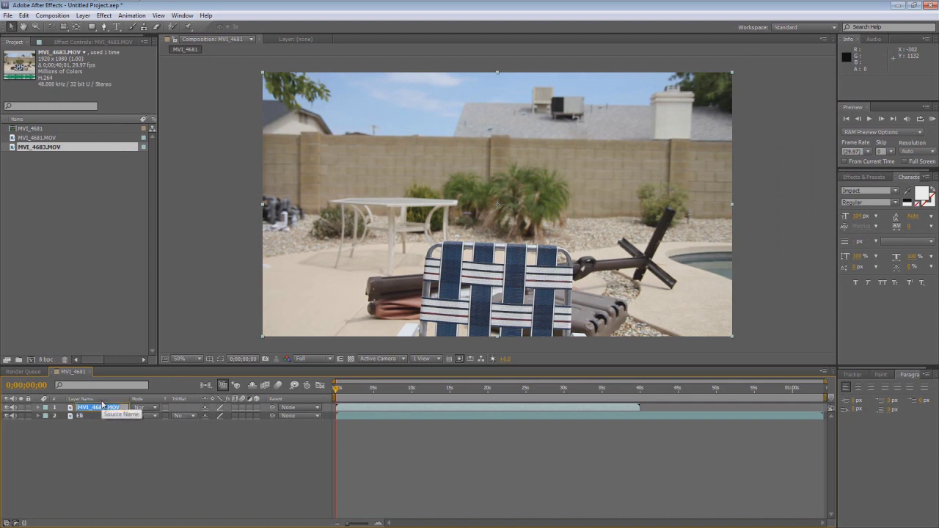
type("Elone")
key("Return")
left_click(90, 411)
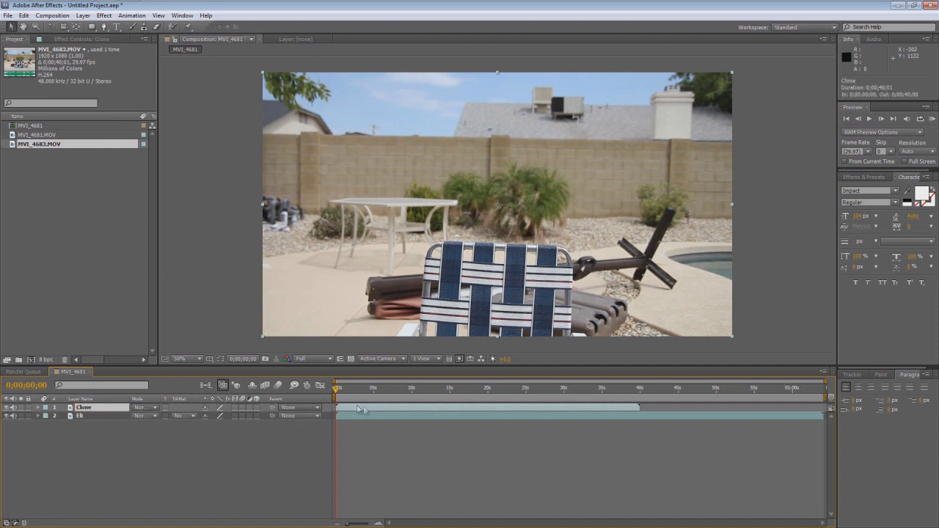
Trim the Clone layer's in and out points.
left_click_drag(338, 407, 455, 408)
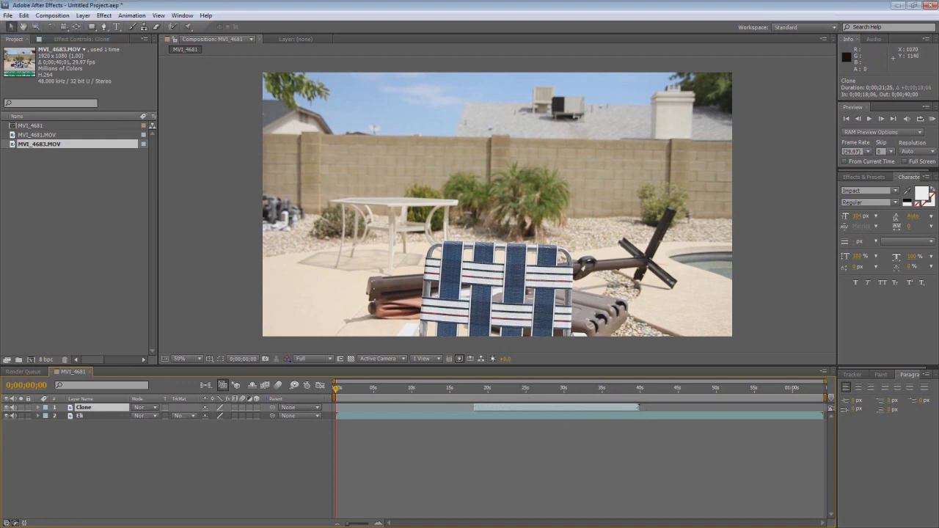
left_click_drag(638, 408, 608, 407)
left_click_drag(474, 407, 477, 407)
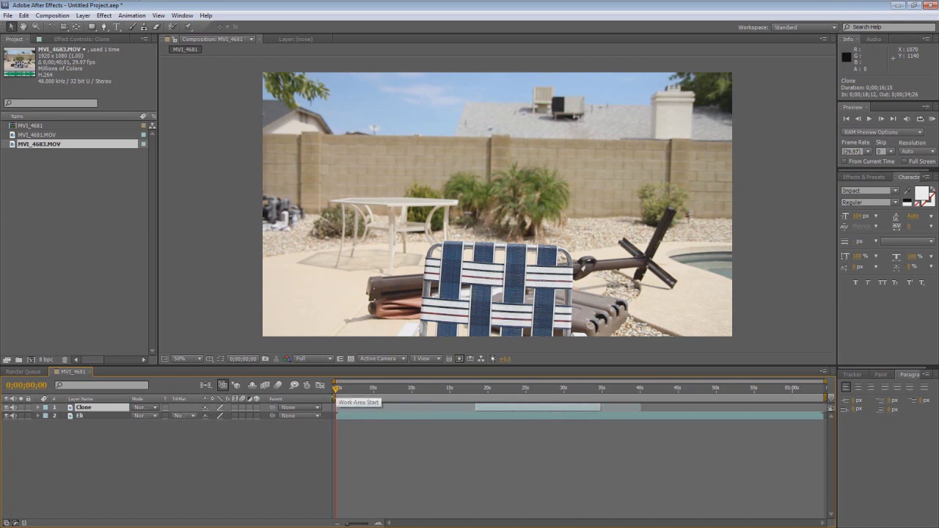
Set the work area and trim the composition to it, about 25 seconds long.
left_click_drag(336, 397, 433, 397)
left_click_drag(826, 398, 628, 397)
right_click(587, 404)
left_click(618, 429)
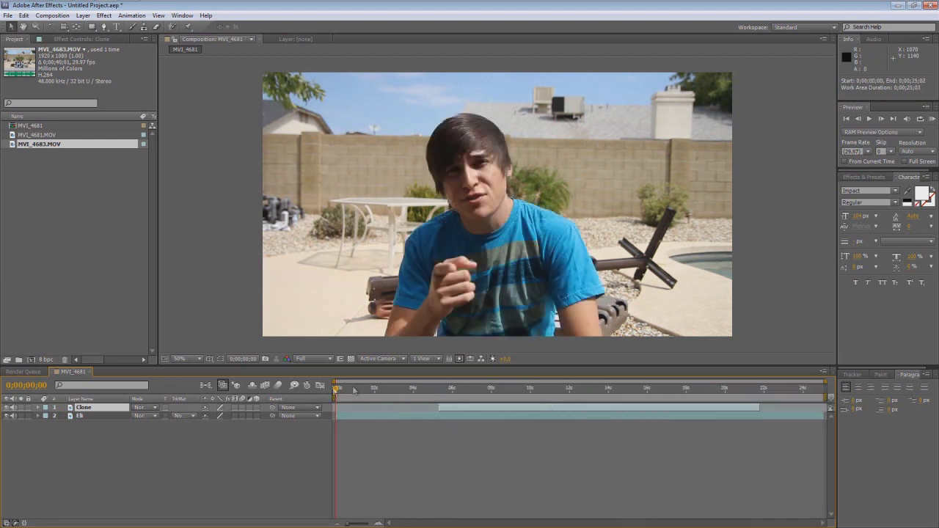
key("KP_0")
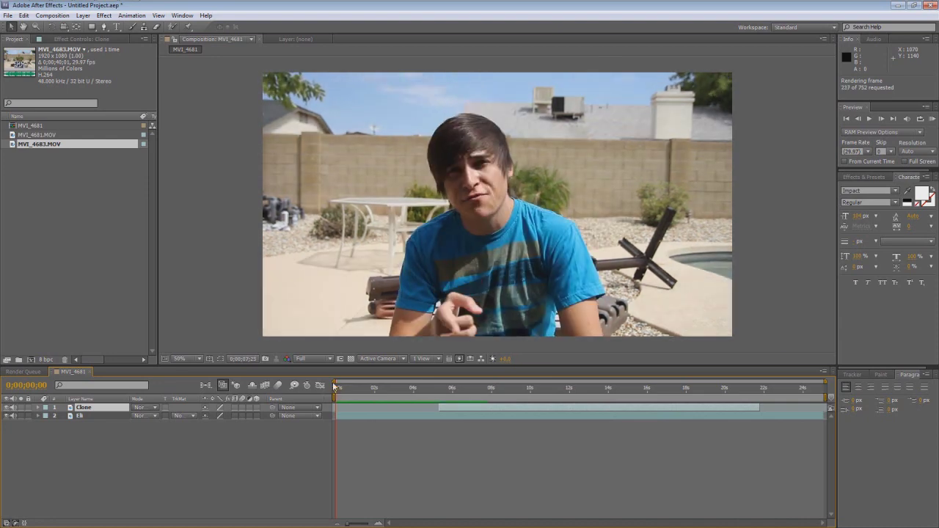
left_click_drag(349, 390, 512, 402)
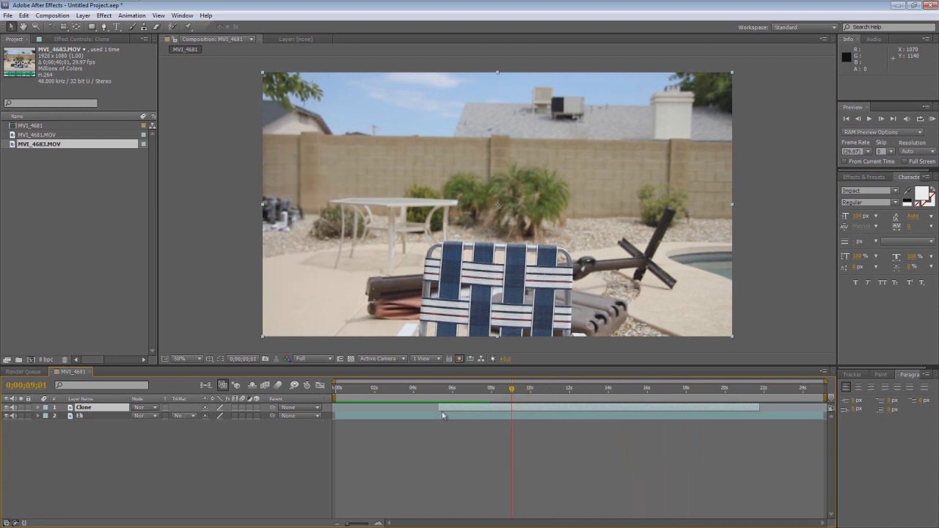
Trim the Clone layer's in-point and slide it to start around 2 seconds, checking with RAM previews.
mouse_move(438, 408)
left_mouse_down()
mouse_move(500, 408)
mouse_move(518, 397)
mouse_move(484, 393)
mouse_move(617, 413)
mouse_move(513, 415)
mouse_move(462, 390)
mouse_move(398, 390)
mouse_move(409, 391)
left_mouse_up()
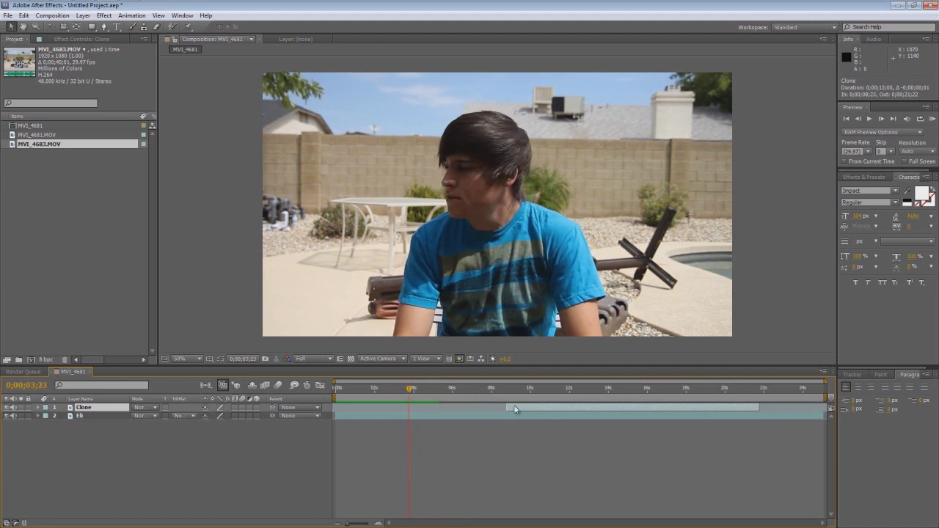
mouse_move(515, 409)
left_mouse_down()
mouse_move(414, 406)
mouse_move(429, 391)
mouse_move(457, 393)
mouse_move(418, 412)
mouse_move(413, 389)
left_mouse_up()
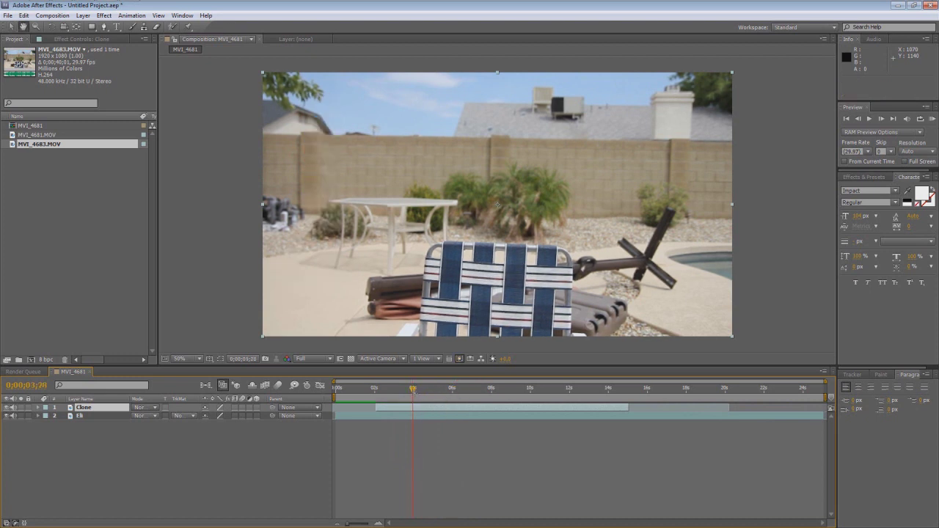
key("KP_0")
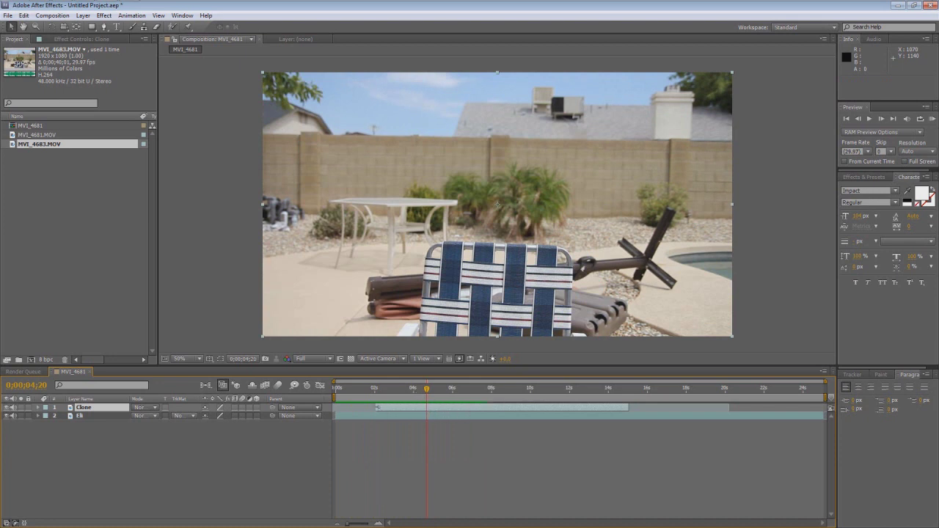
left_click_drag(376, 408, 419, 409)
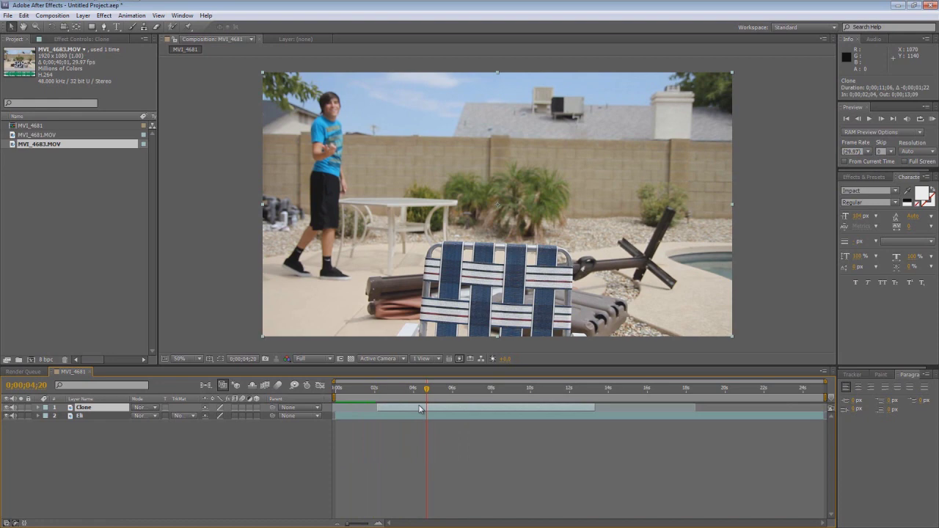
key("KP_0")
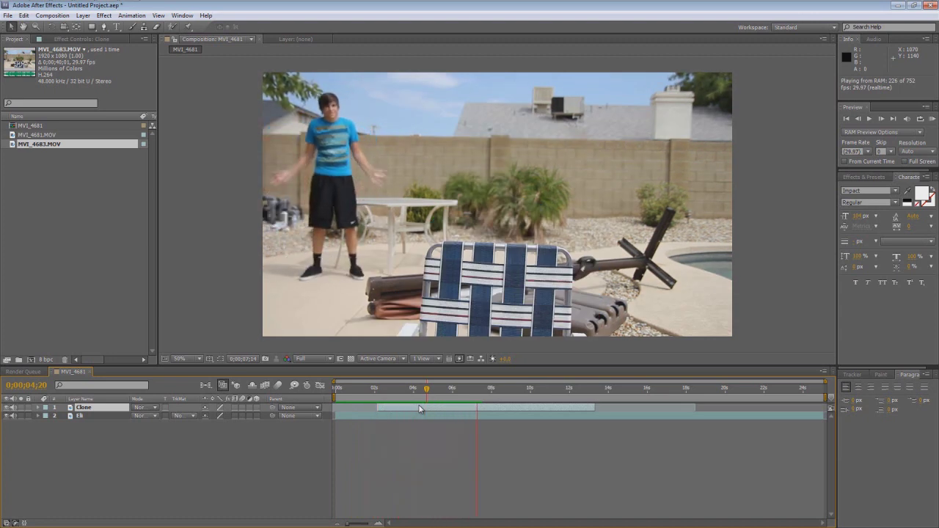
key("space")
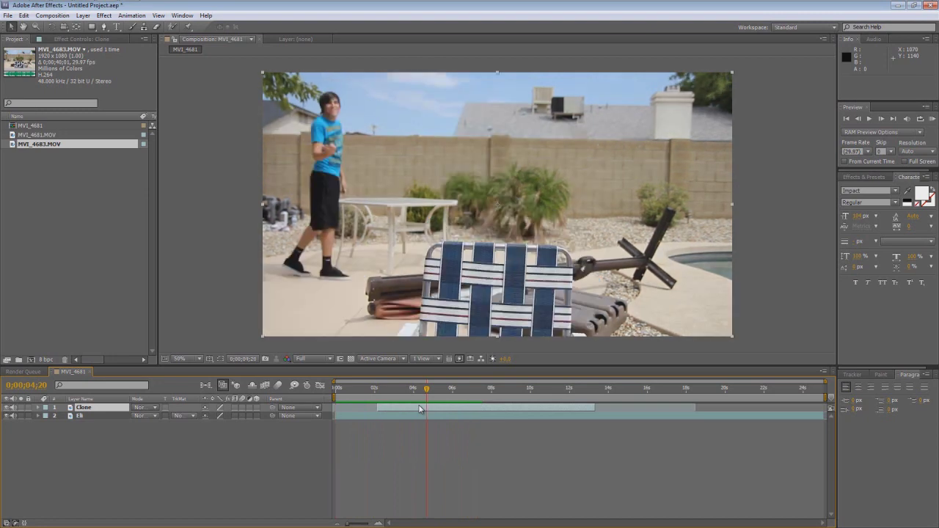
Keyframe the Clone layer's opacity from 0% to 100% for a fade-in near 2 seconds.
left_click(86, 408)
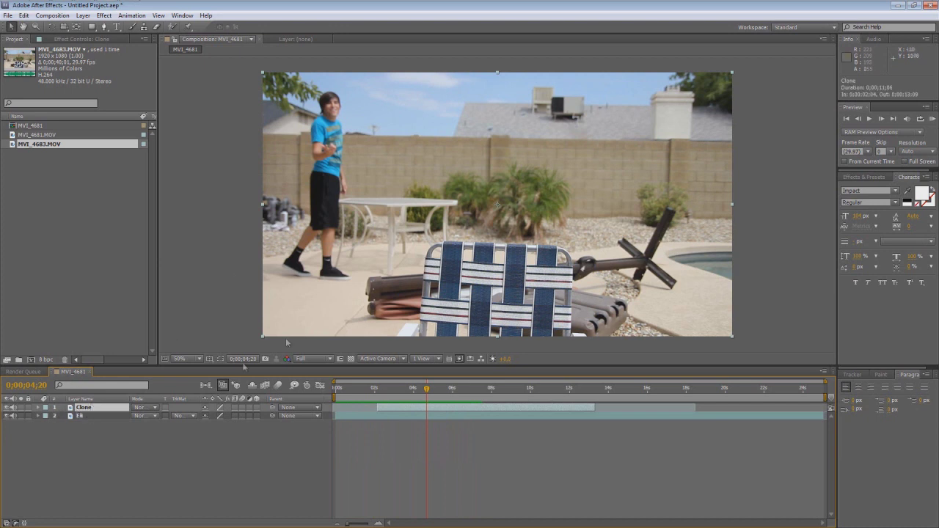
mouse_move(429, 390)
left_mouse_down()
mouse_move(376, 390)
mouse_move(371, 407)
mouse_move(369, 391)
left_mouse_up()
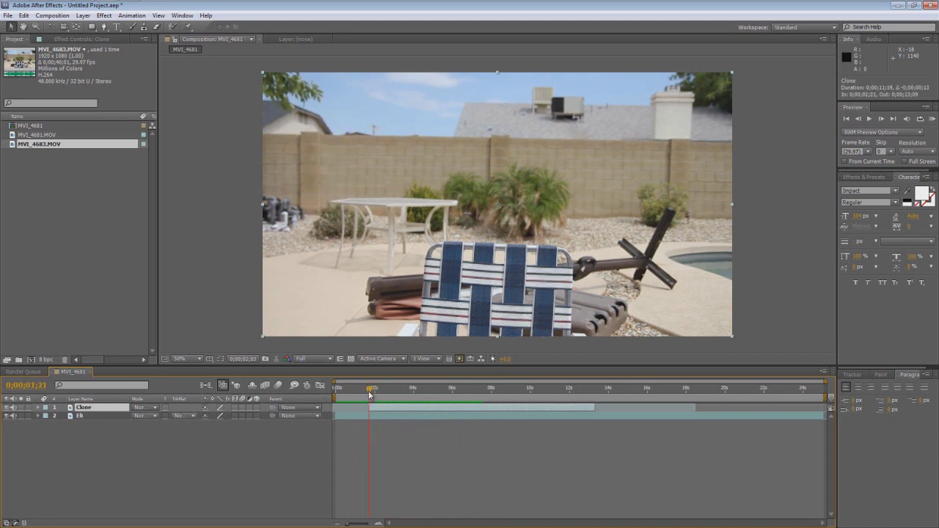
key("t")
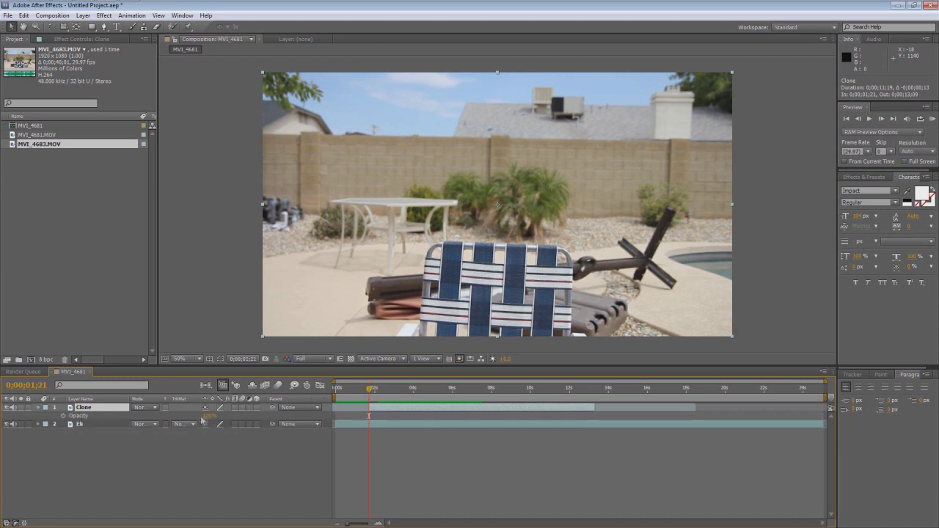
left_click_drag(204, 421, 134, 419)
left_click(64, 416)
left_click_drag(217, 423, 177, 420)
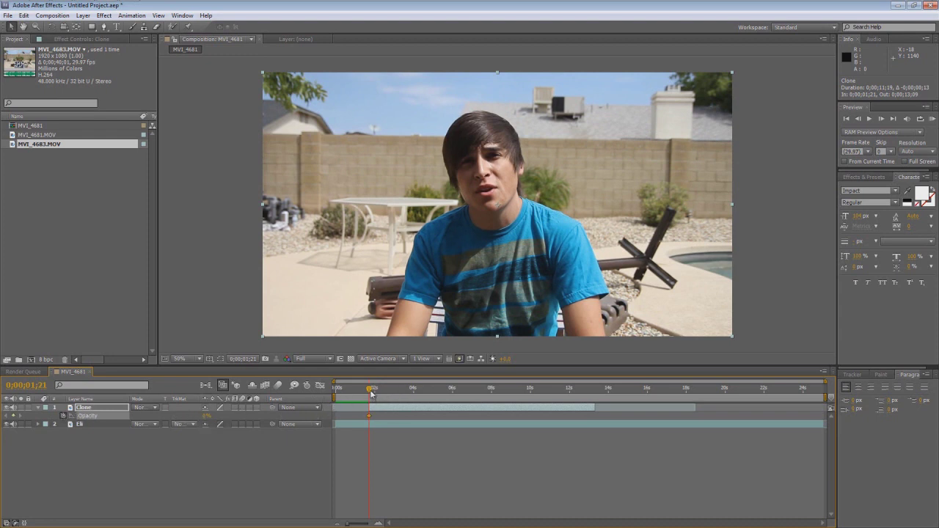
left_click_drag(371, 394, 389, 397)
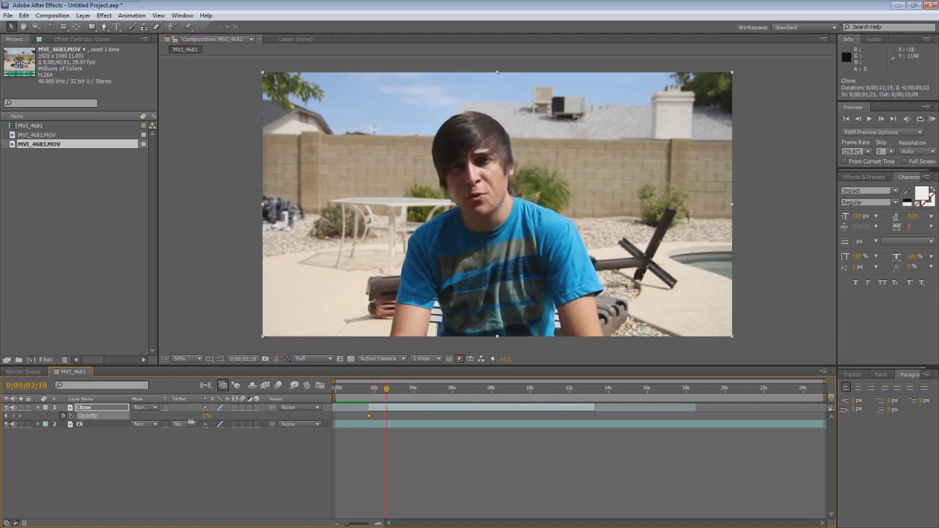
left_click_drag(207, 416, 279, 416)
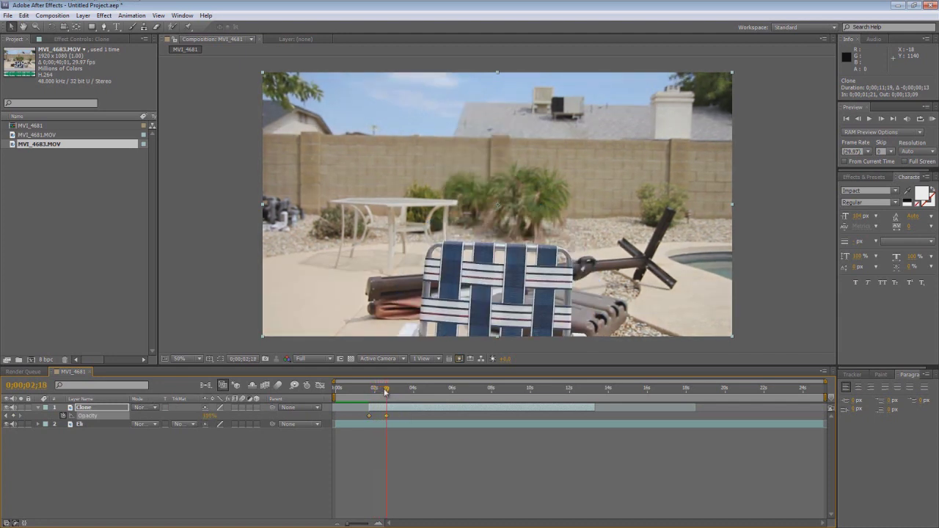
Add opacity keyframes fading the Clone layer back to 0% around 12 seconds, then scrub to check.
mouse_move(384, 394)
left_mouse_down()
mouse_move(374, 394)
mouse_move(562, 393)
mouse_move(575, 406)
mouse_move(567, 407)
left_mouse_up()
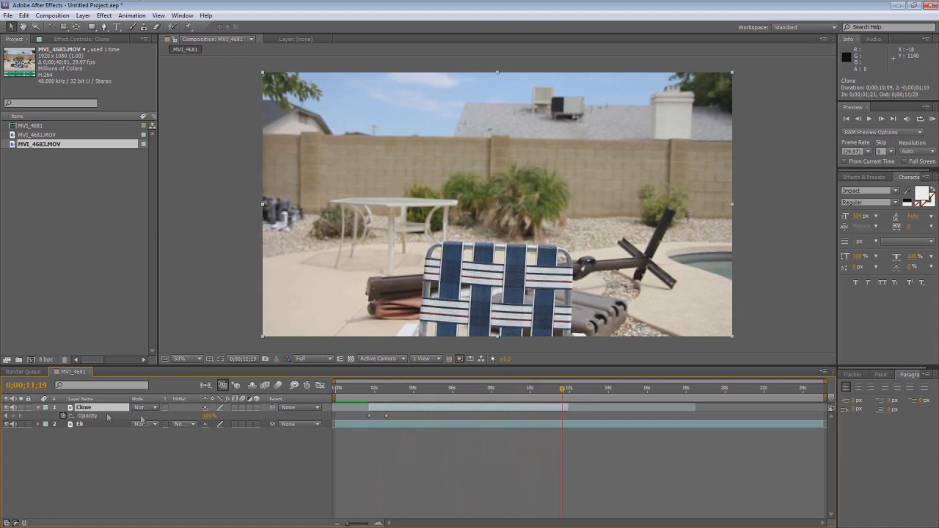
mouse_move(204, 420)
left_mouse_down()
mouse_move(193, 419)
mouse_move(205, 419)
left_mouse_up()
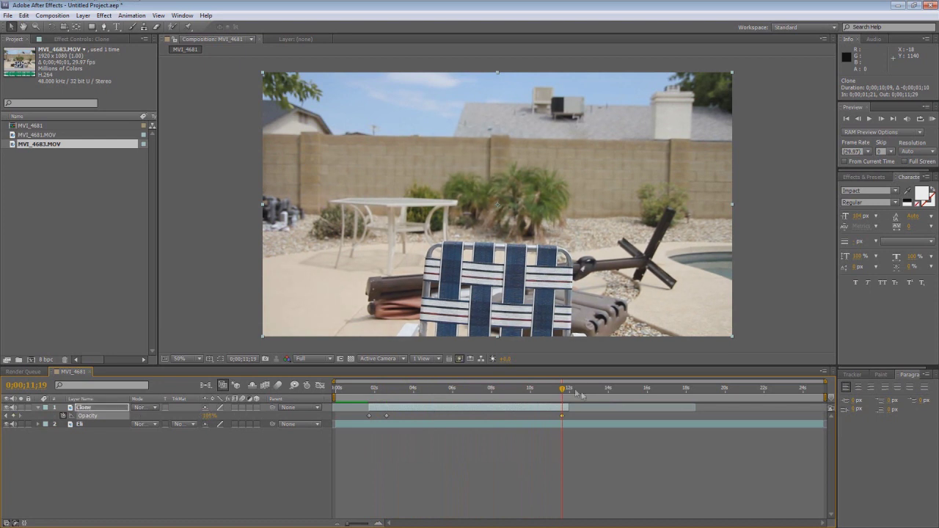
left_click_drag(563, 416, 566, 391)
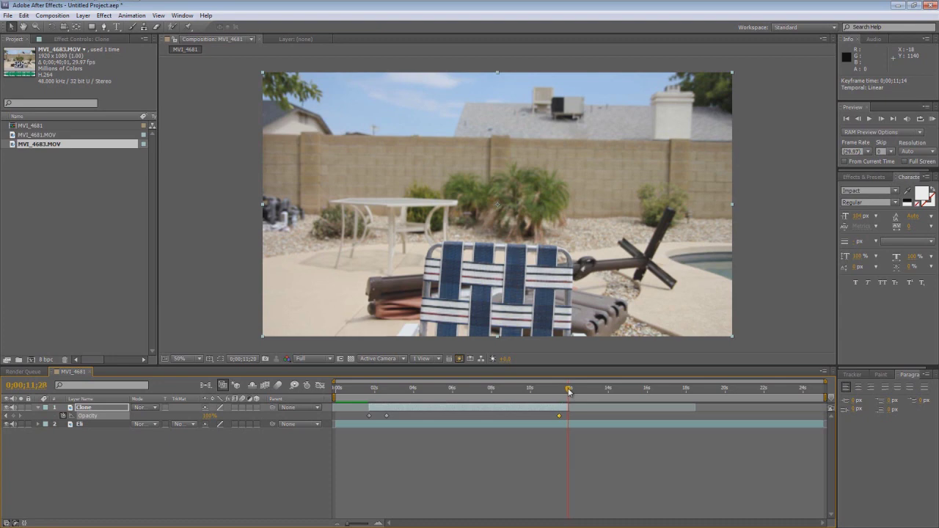
left_click_drag(210, 415, 102, 419)
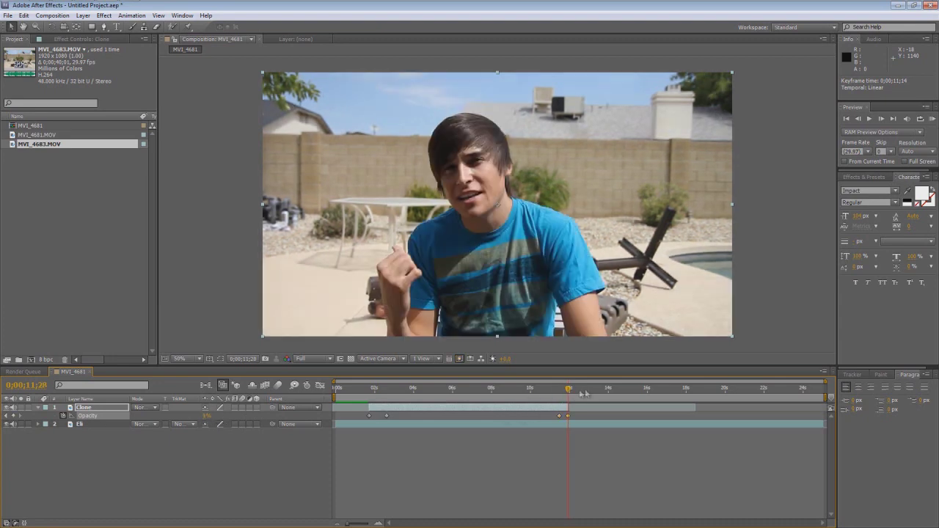
left_click_drag(568, 391, 532, 390)
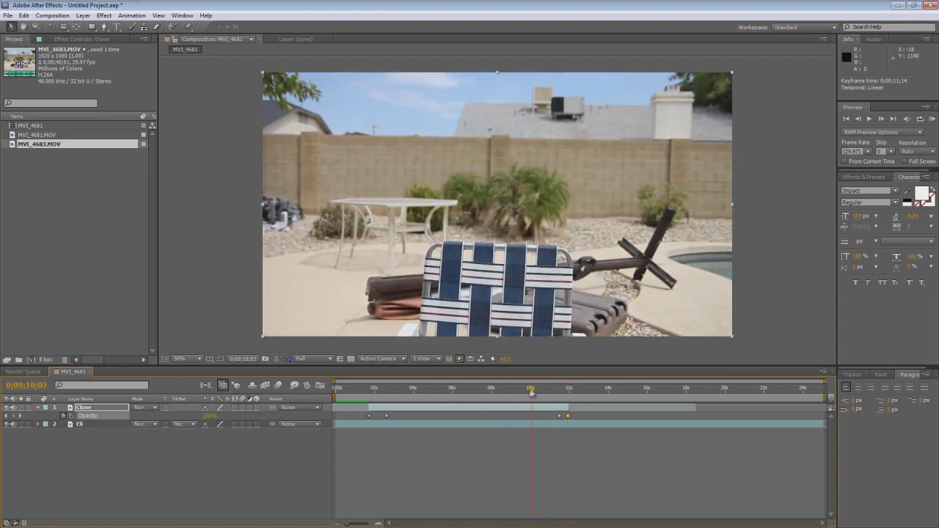
left_click(122, 6)
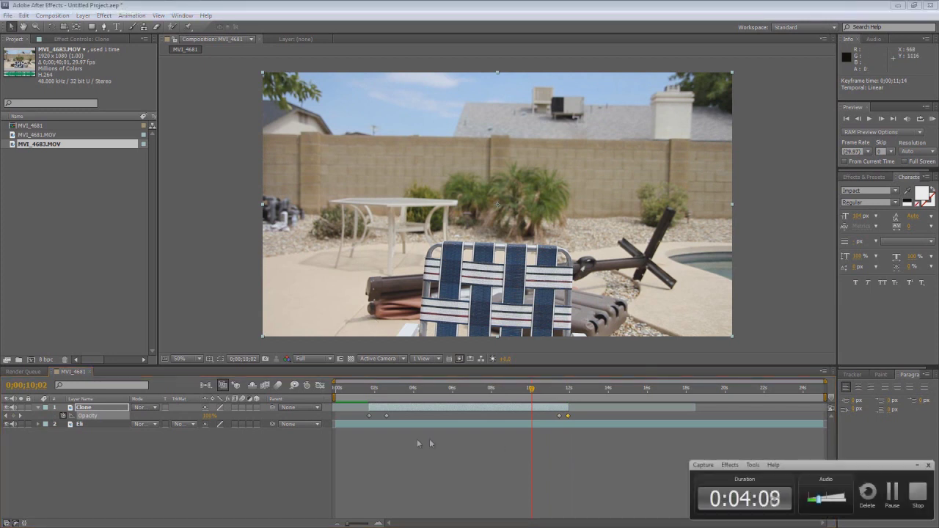
left_click_drag(532, 390, 521, 390)
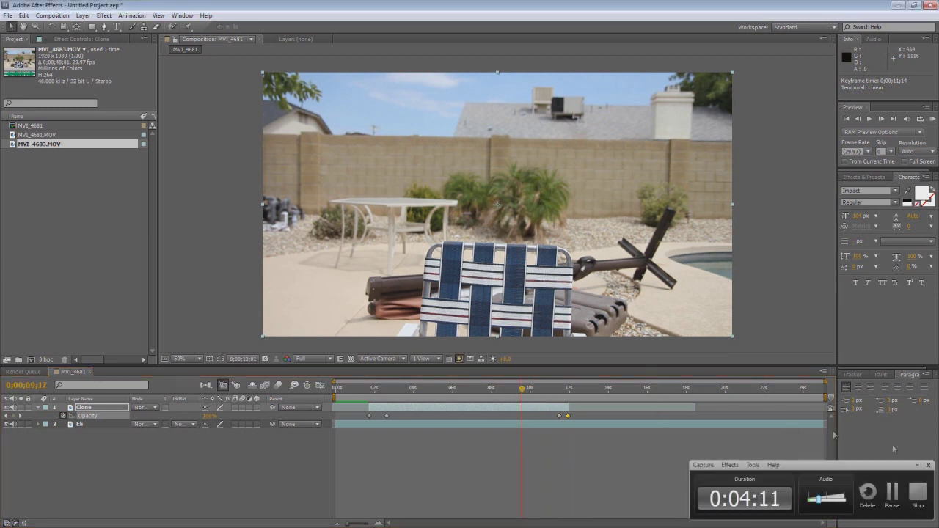
left_click(916, 465)
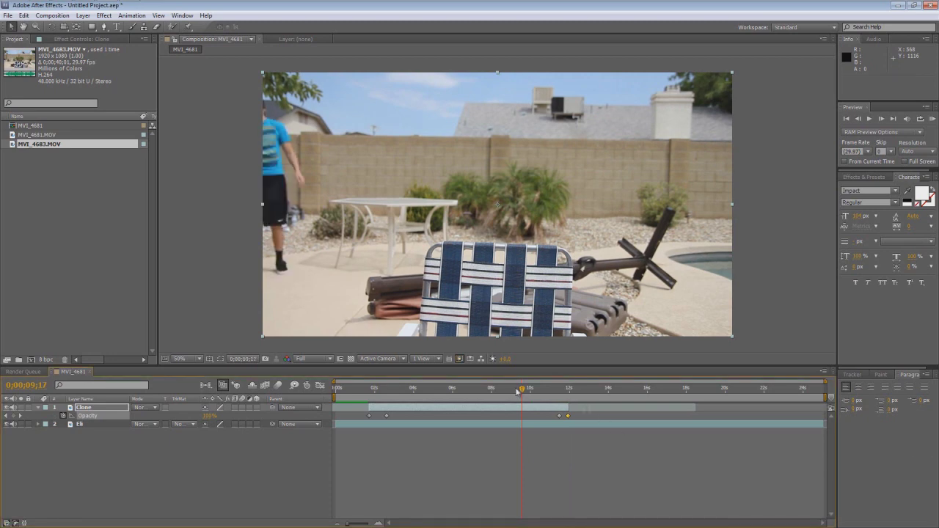
mouse_move(517, 392)
left_mouse_down()
mouse_move(565, 394)
mouse_move(425, 395)
left_mouse_up()
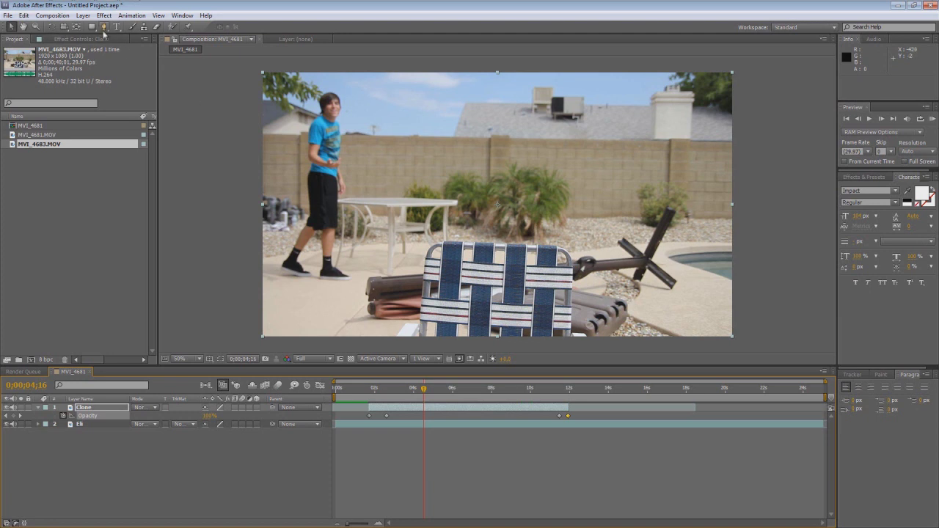
Draw an 11-point closed Pen mask around the left side of the Clone layer.
left_click(104, 28)
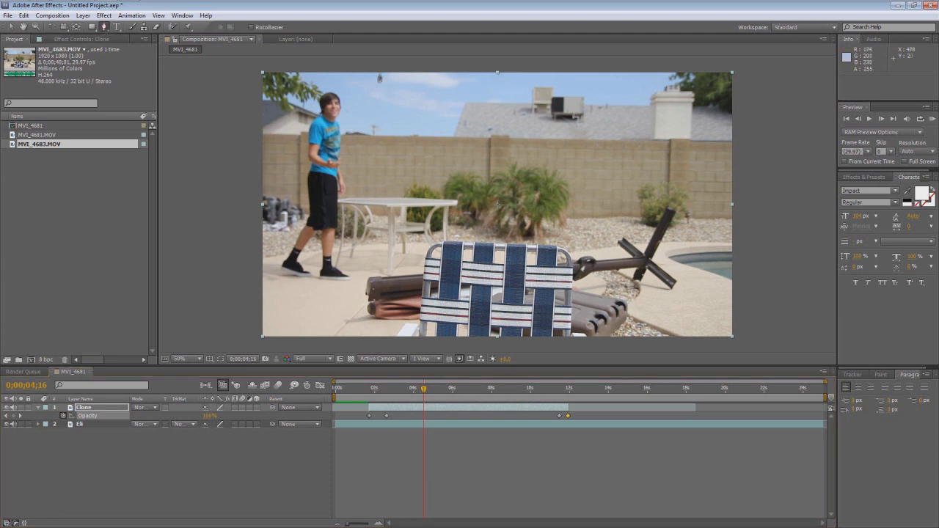
left_click(378, 67)
left_click(381, 94)
left_click(388, 123)
left_click(394, 158)
left_click(393, 204)
left_click(386, 248)
left_click(367, 292)
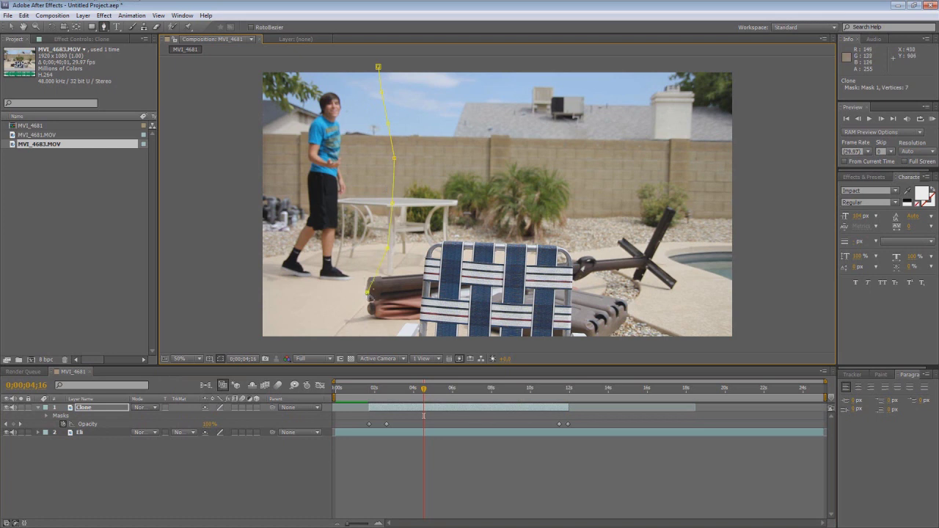
left_click(344, 317)
left_click(338, 341)
left_click(247, 345)
left_click(240, 63)
left_click(378, 67)
Check the mask on another frame and hide the mask path outline in the viewer.
left_click(11, 27)
left_click_drag(424, 391, 443, 395)
left_click(757, 268)
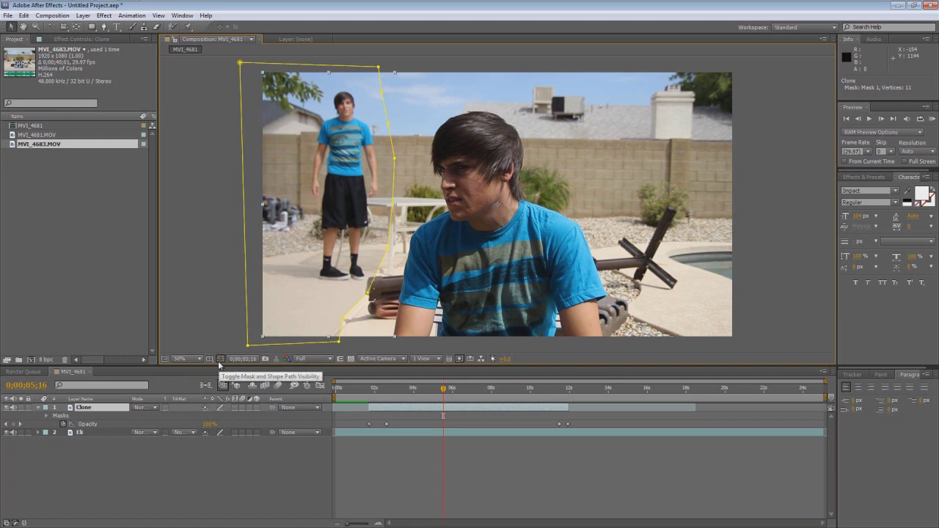
left_click(218, 358)
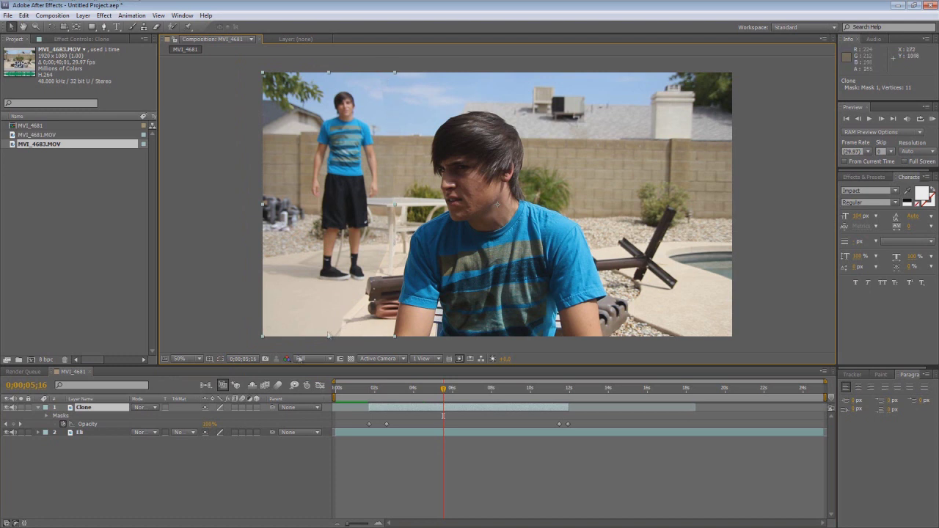
At 100% view on the clone, apply Brightness & Contrast to the Clone layer.
key("slash")
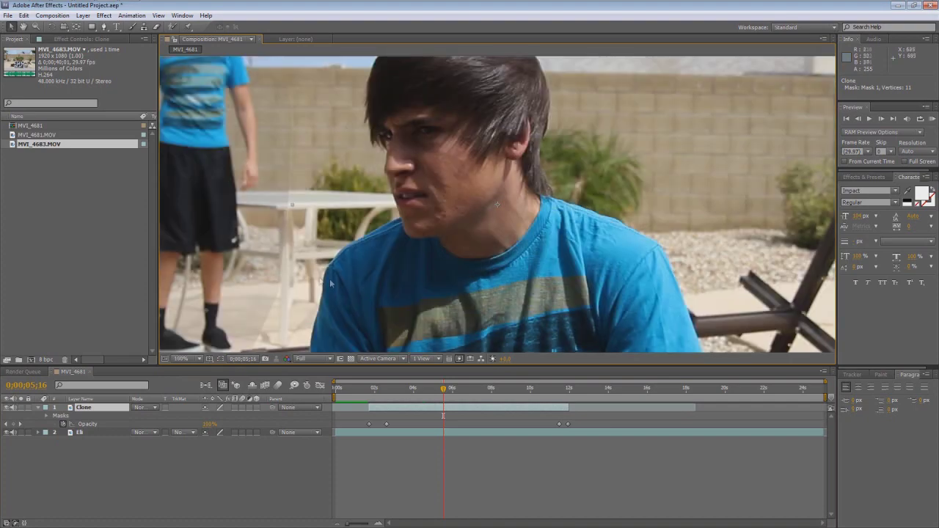
left_click_drag(440, 220, 568, 162)
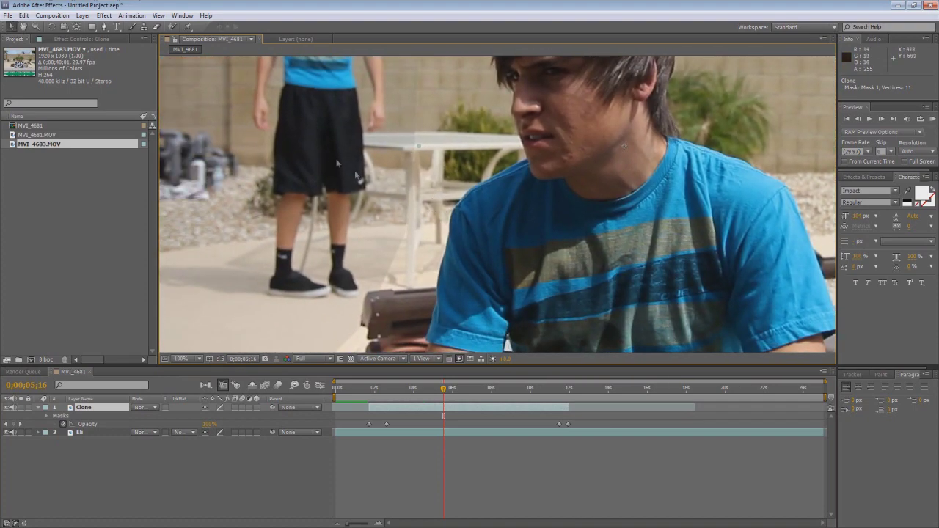
left_click(103, 16)
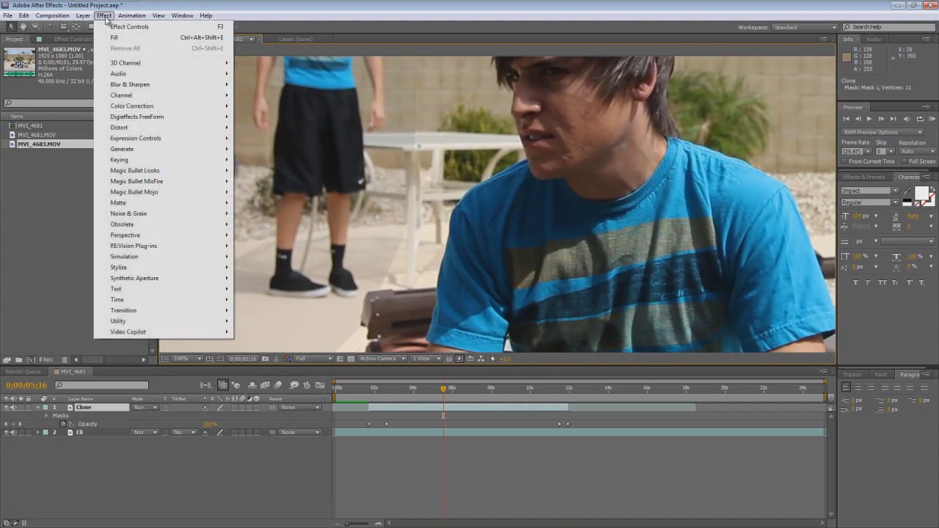
mouse_move(172, 107)
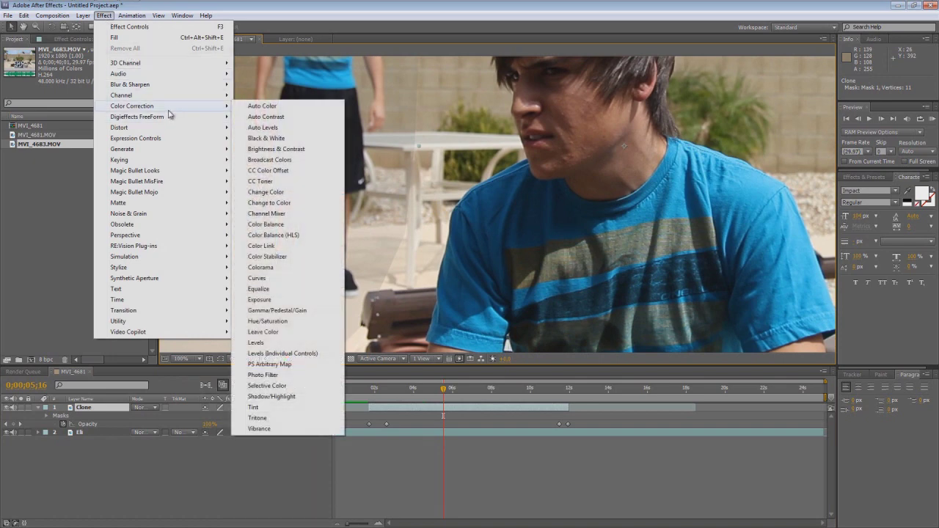
left_click(290, 151)
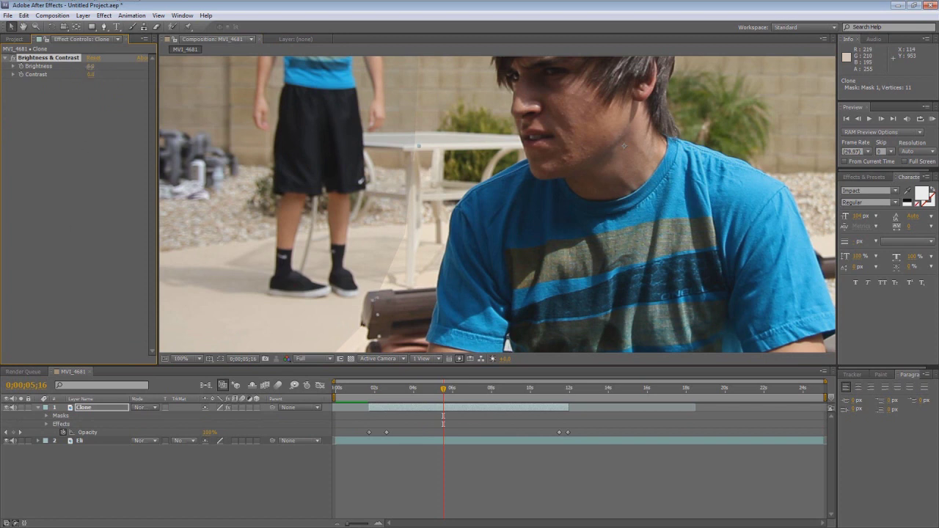
Try Brightness at about 18.5, reset it to 0.0, then set Contrast to about 9.6.
left_click_drag(91, 66, 105, 66)
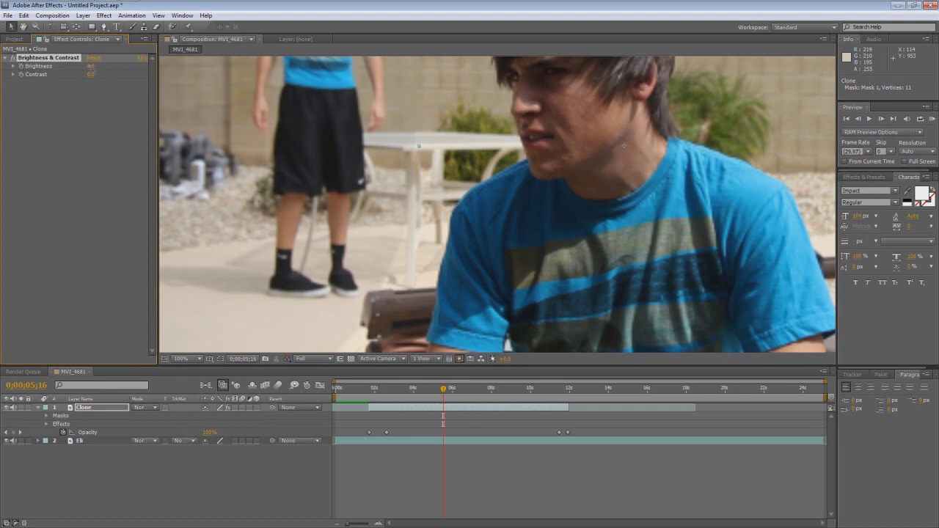
left_click(90, 67)
type("0")
key("Return")
left_click(95, 67)
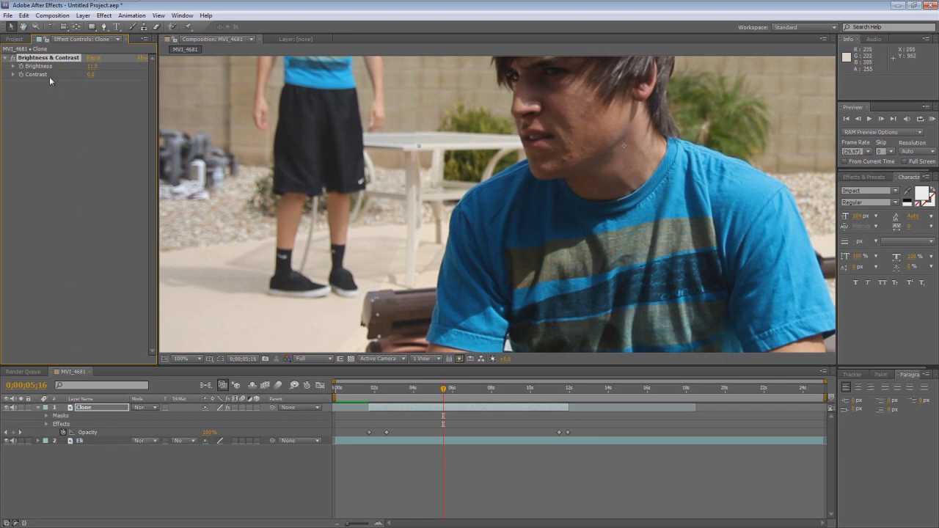
left_click_drag(89, 75, 97, 75)
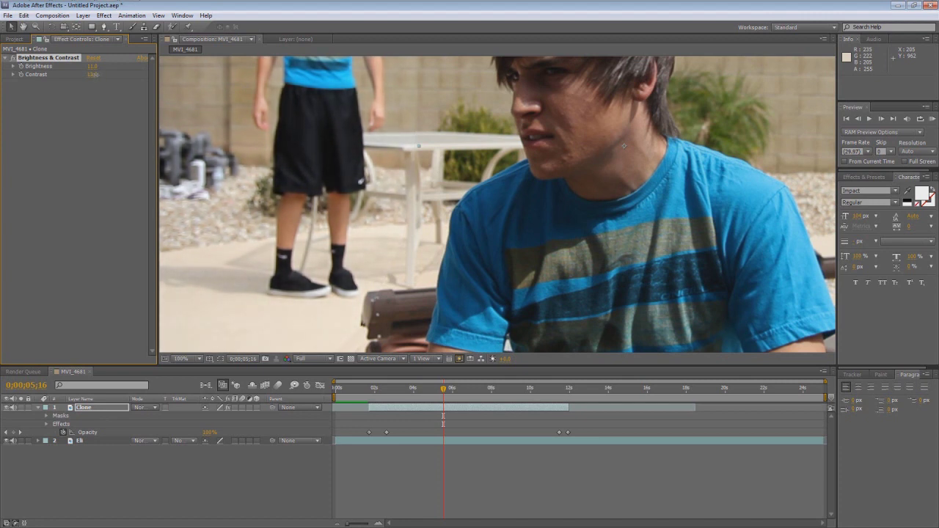
left_click_drag(97, 75, 92, 75)
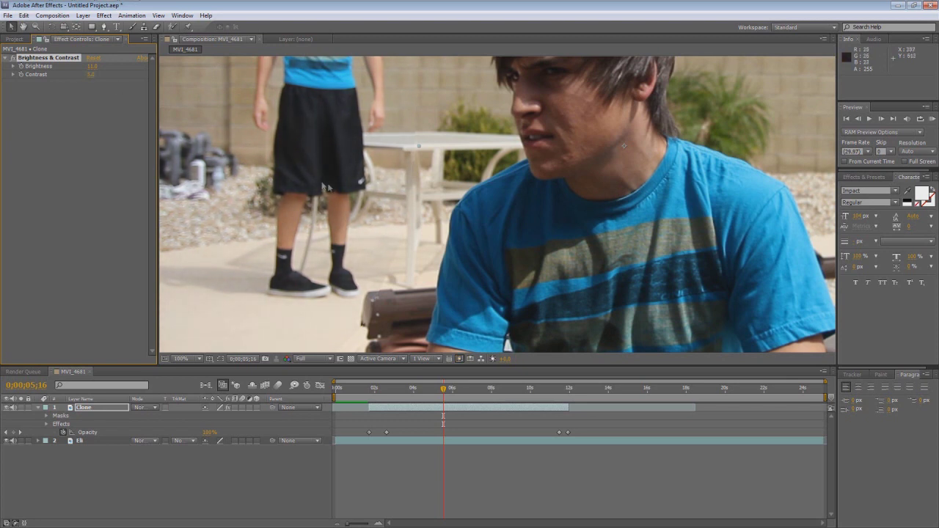
Zoom back out to a centred 50% view, reset Contrast to 0.0, and deselect the effect.
scroll(328, 183, "down", 2)
key("h")
left_click_drag(357, 189, 334, 213)
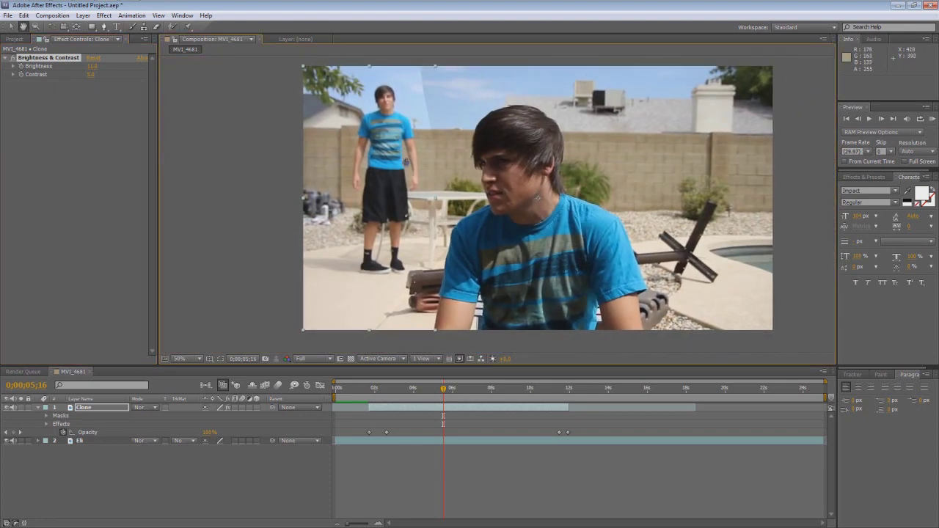
key("v")
left_click(93, 75)
key("Return")
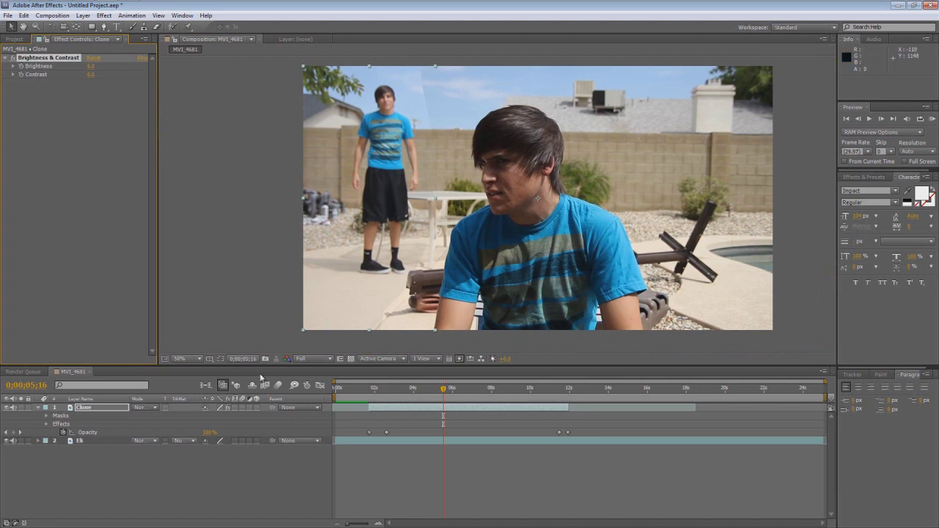
left_click(93, 409)
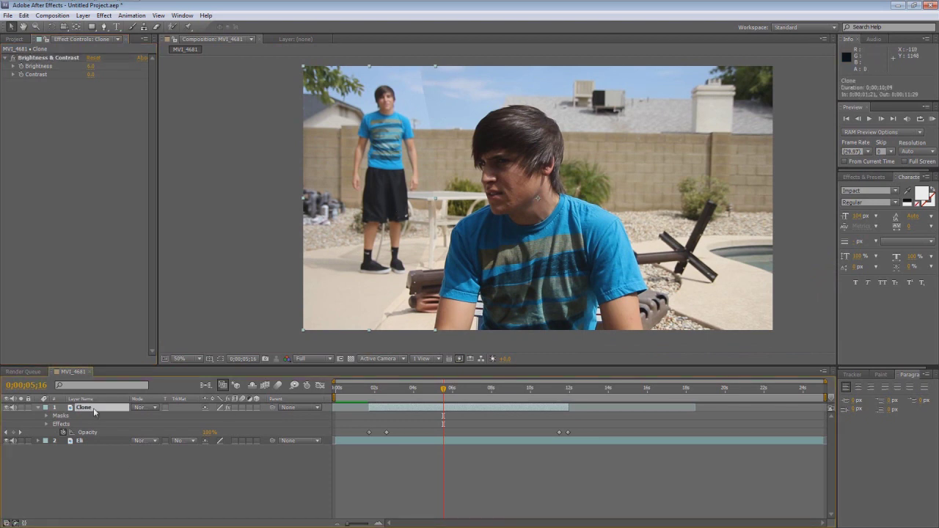
Raise the Clone layer's Mask 1 feather from about 17 to 46 pixels.
left_click(47, 417)
left_click(55, 424)
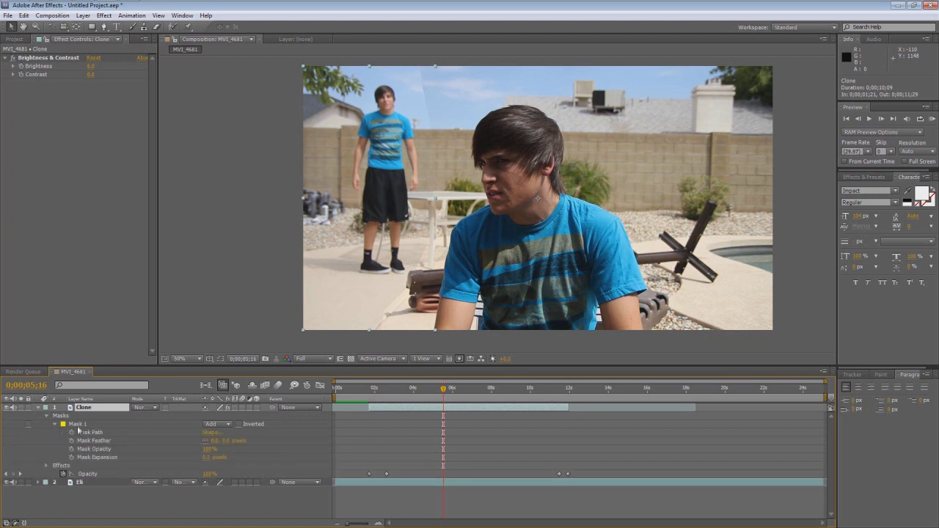
left_click(97, 441)
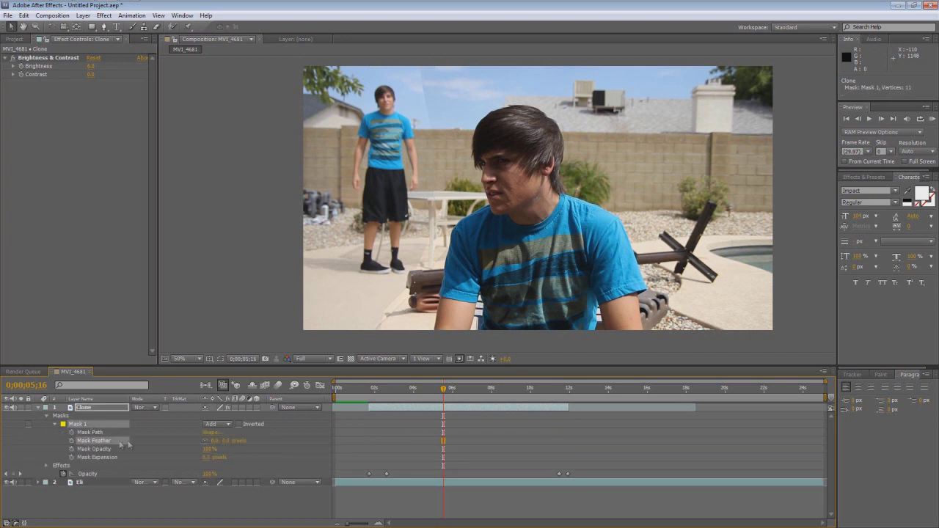
left_click_drag(214, 440, 227, 441)
left_click_drag(217, 440, 337, 456)
Preview the composited shot in real time, then return to where the clone fades in.
key("space")
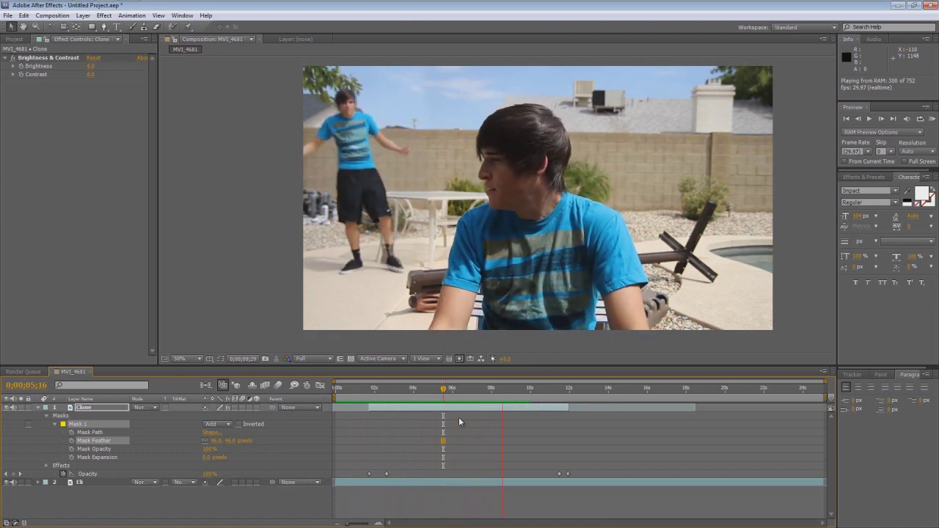
key("space")
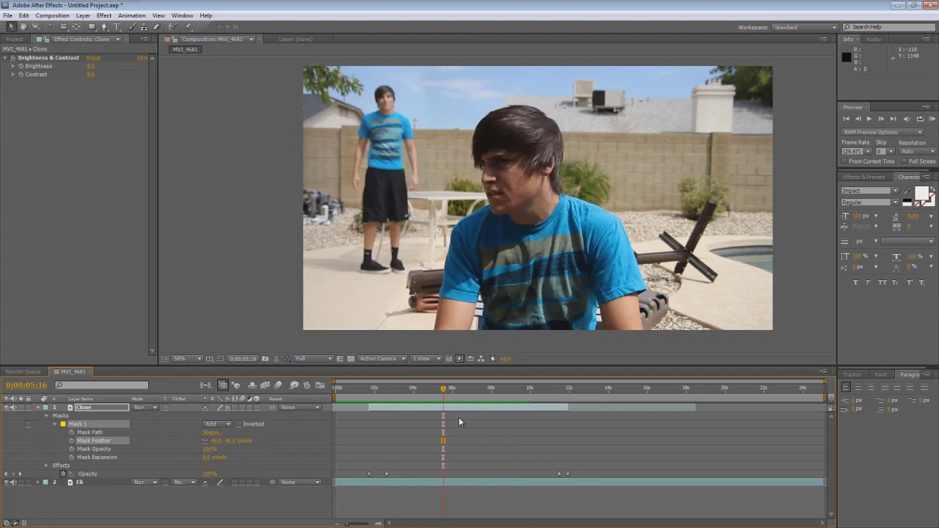
mouse_move(443, 388)
left_mouse_down()
mouse_move(380, 393)
mouse_move(447, 389)
left_mouse_up()
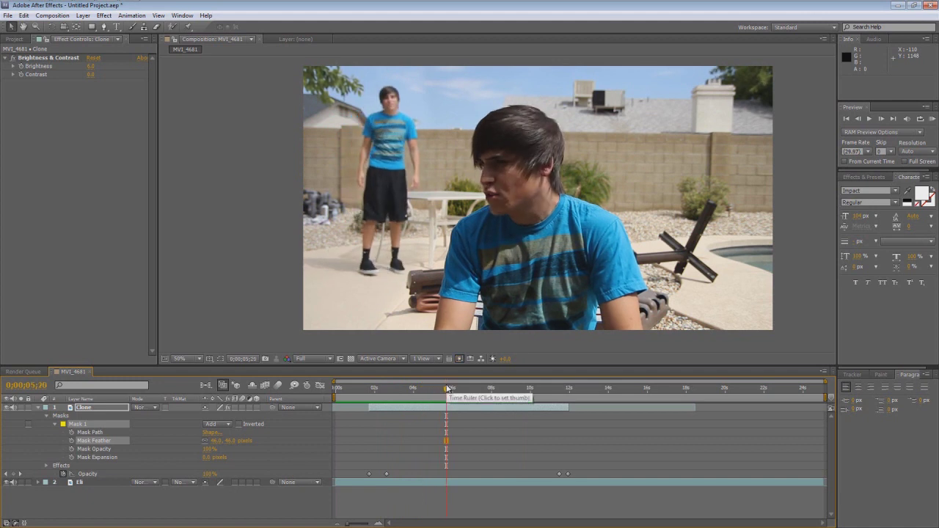
Show the Project panel, collapse the Clone layer, and scrub from about 4 to 10 seconds.
left_click_drag(447, 389, 419, 390)
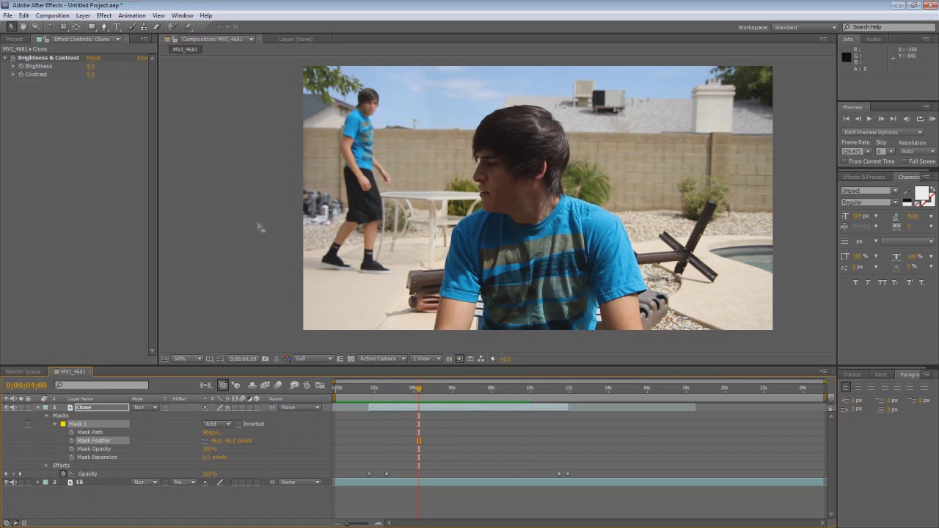
left_click(14, 39)
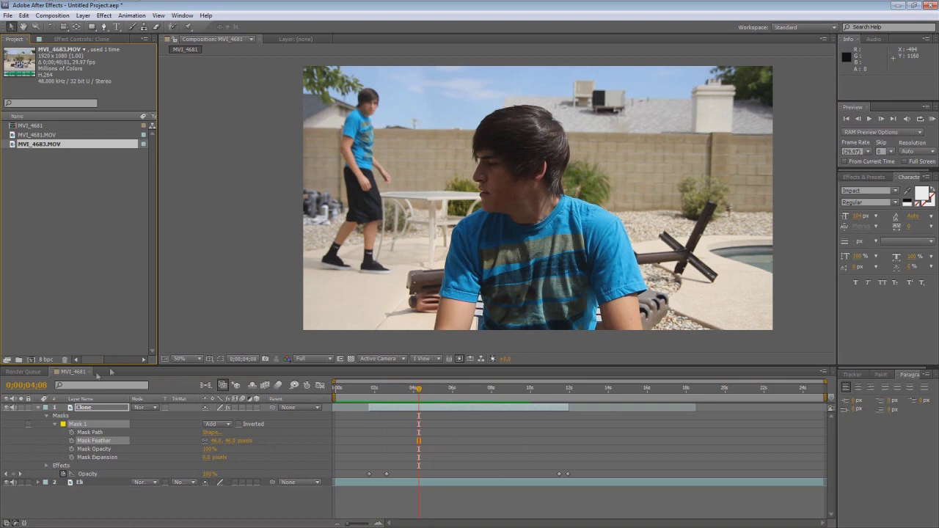
left_click(44, 408)
left_click_drag(418, 390, 448, 398)
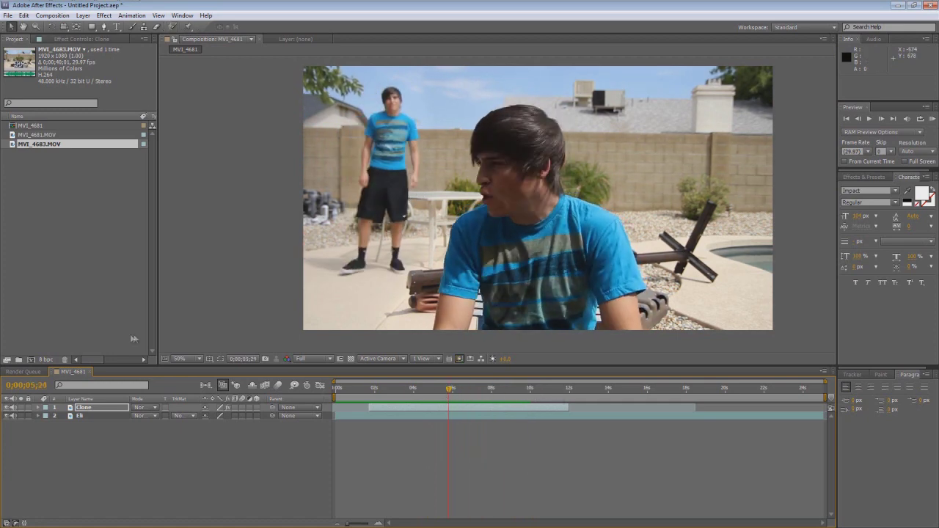
Add CC Color Offset to the Clone layer and check it at an earlier frame.
left_click(103, 15)
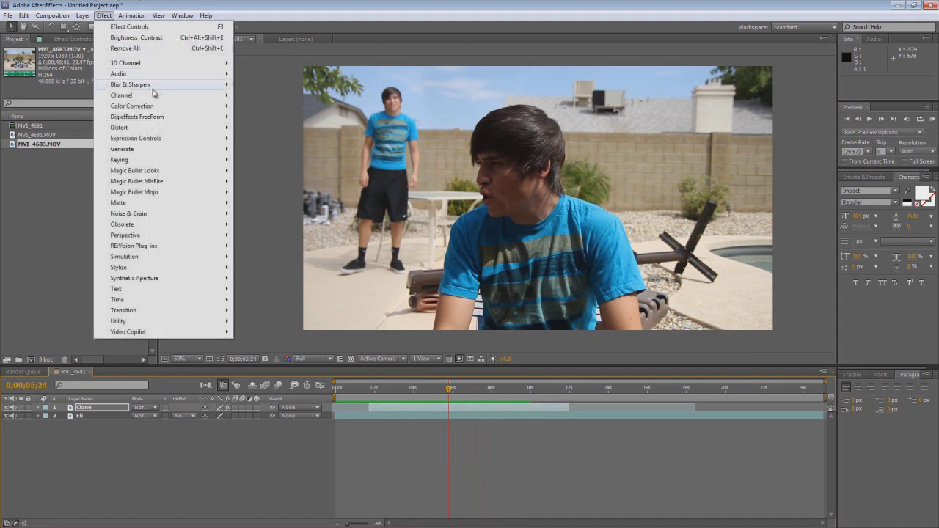
mouse_move(155, 109)
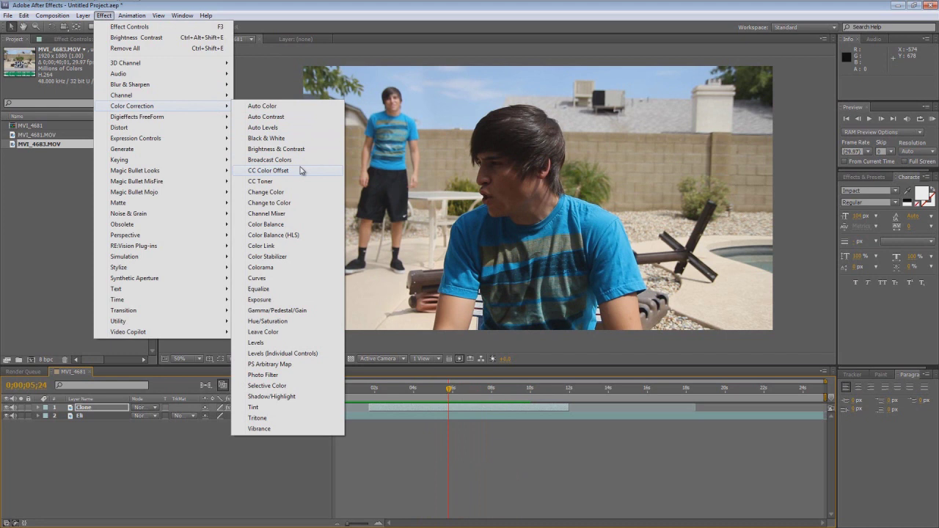
left_click(301, 170)
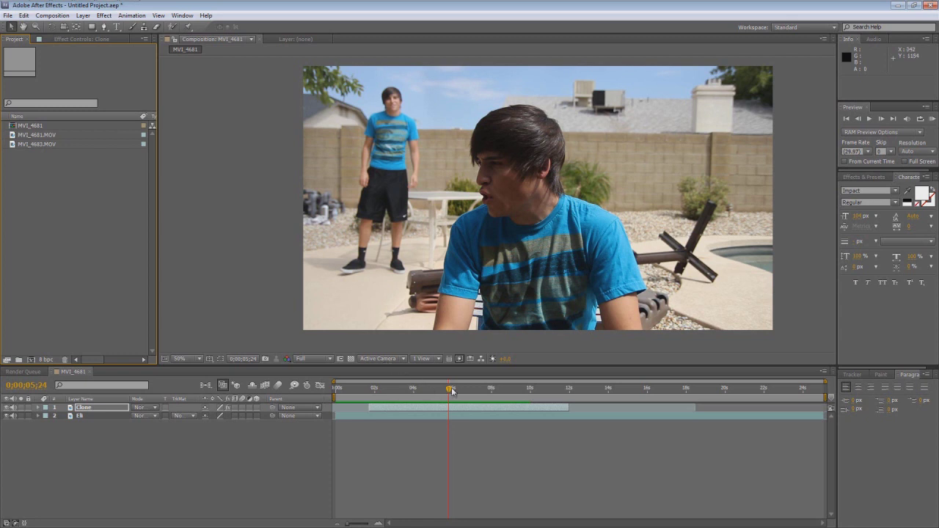
left_click_drag(449, 389, 427, 392)
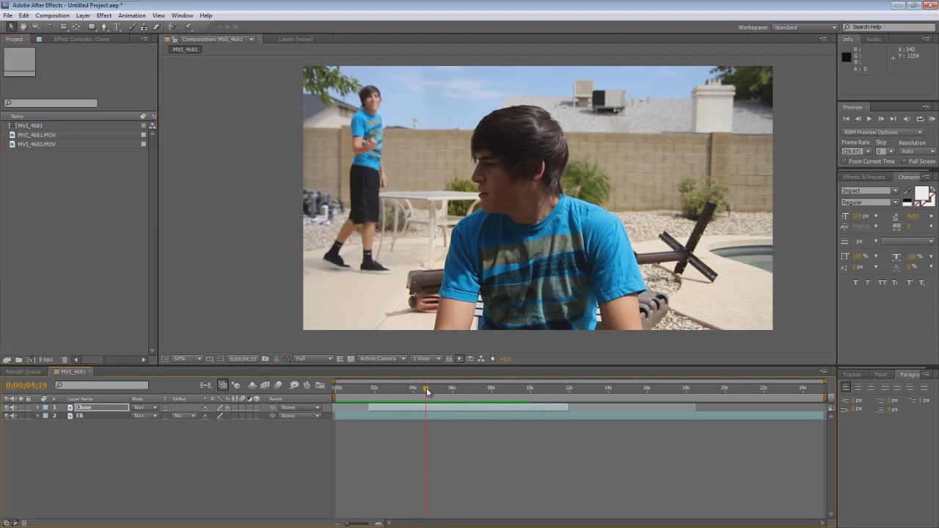